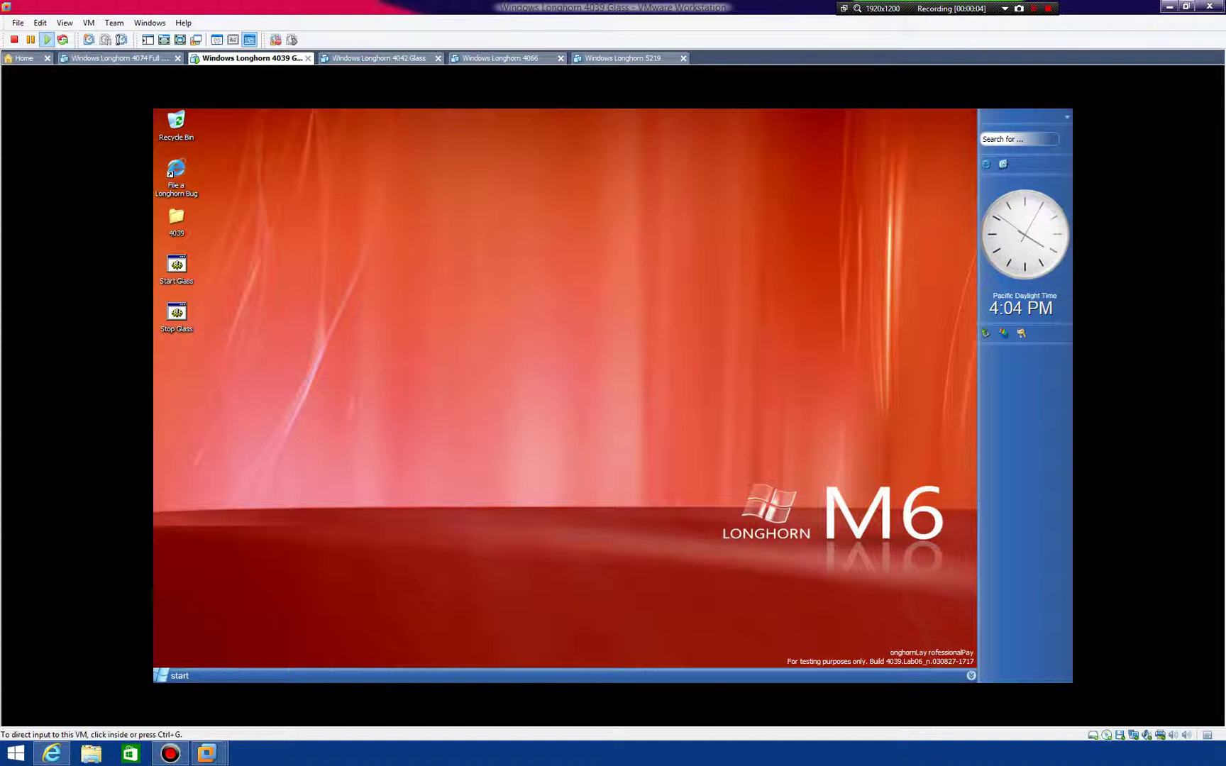
pyautogui.click(813, 24)
pyautogui.click(703, 230)
pyautogui.rightClick(703, 228)
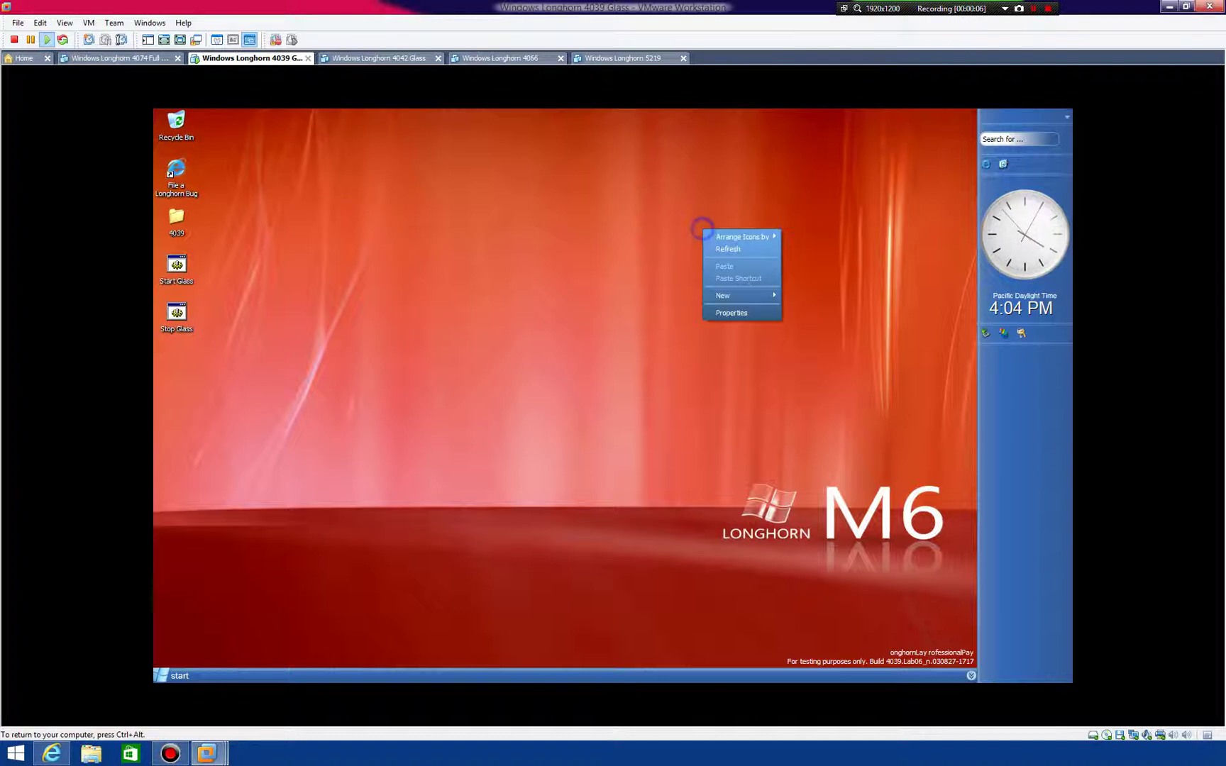
pyautogui.click(630, 227)
pyautogui.hotkey('ctrl', 'alt')
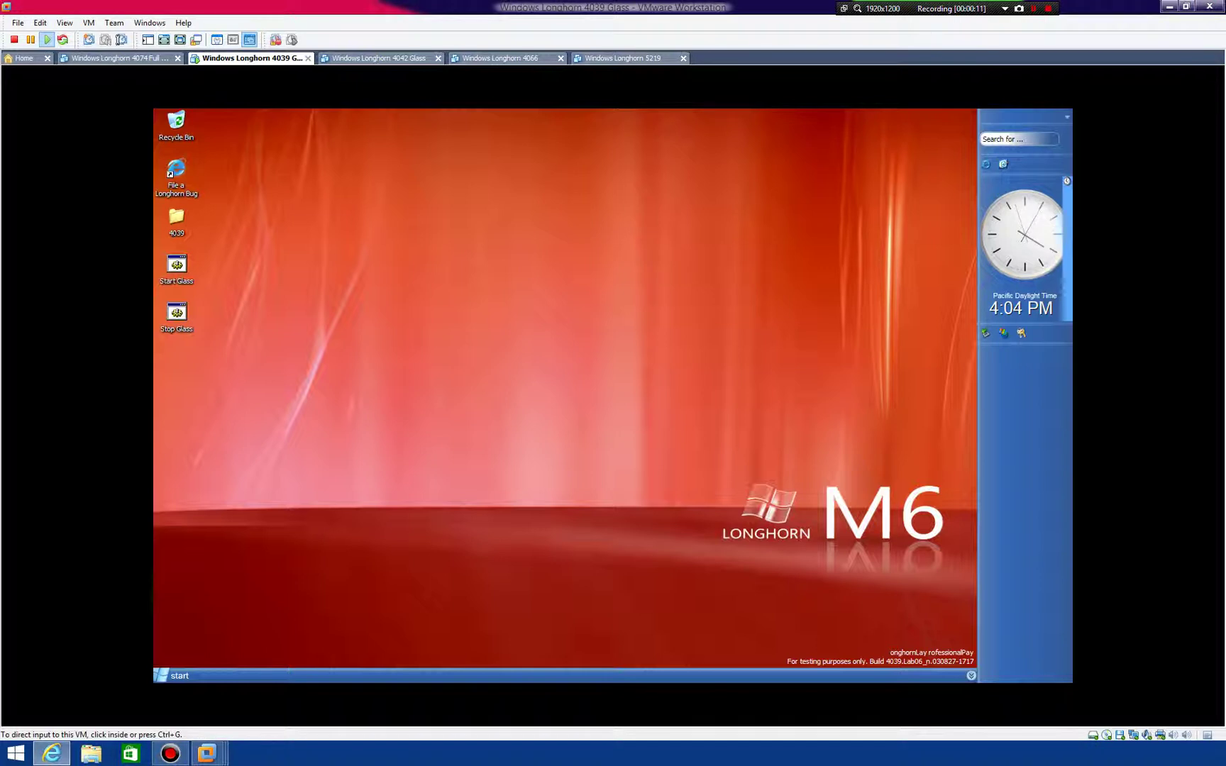
pyautogui.click(565, 304)
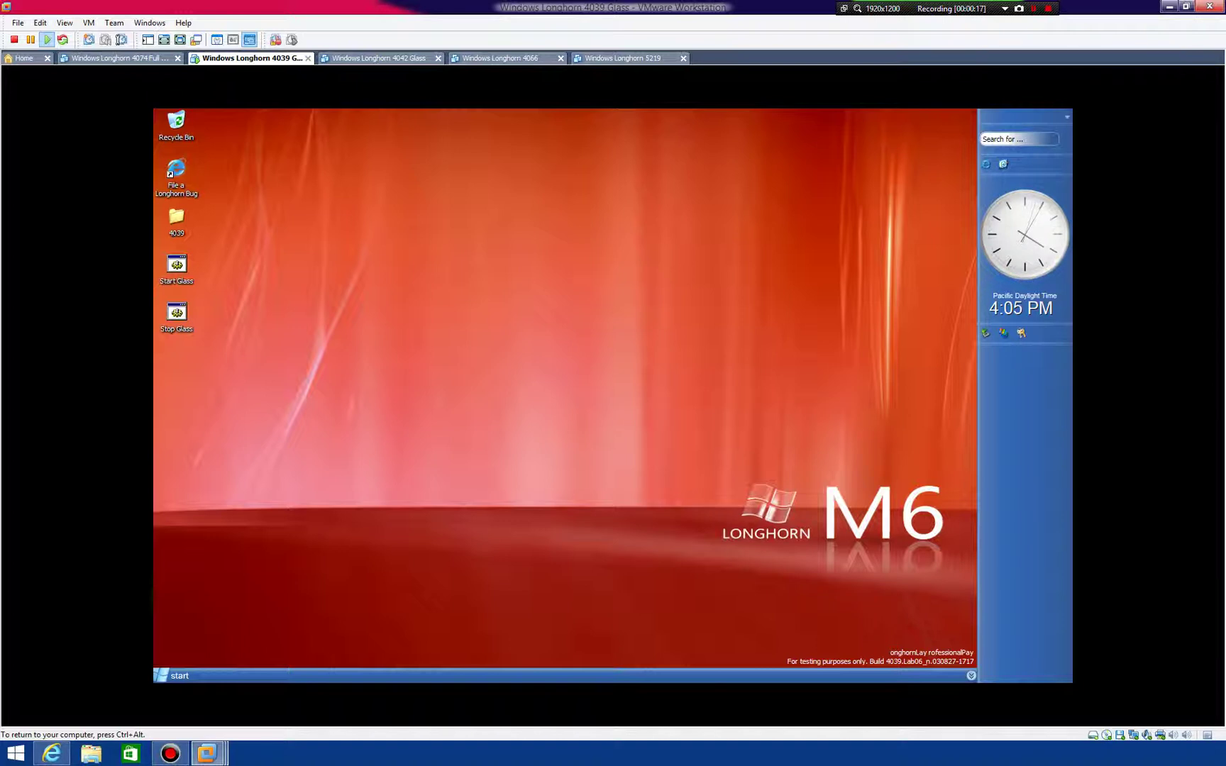
pyautogui.hotkey('ctrl', 'alt')
# Step: Run regedit in the virtual machine to launch the Registry Editor
pyautogui.click(163, 675)
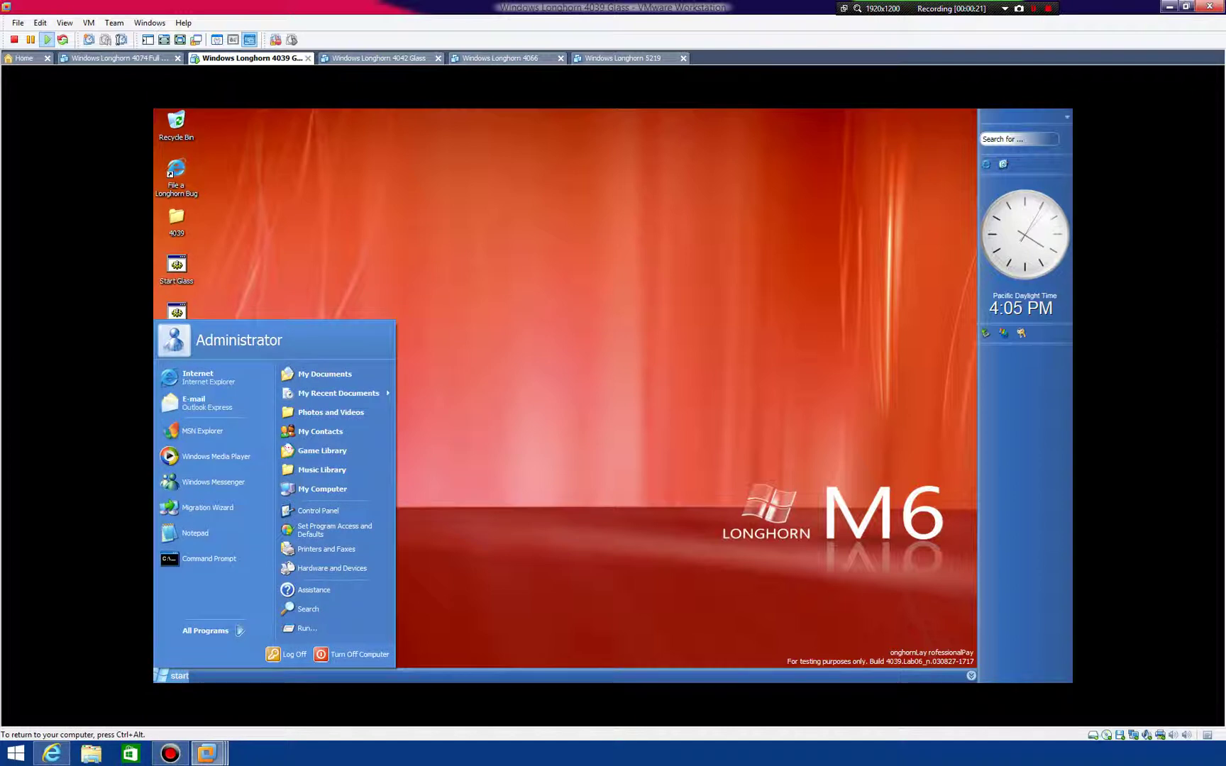
pyautogui.click(307, 628)
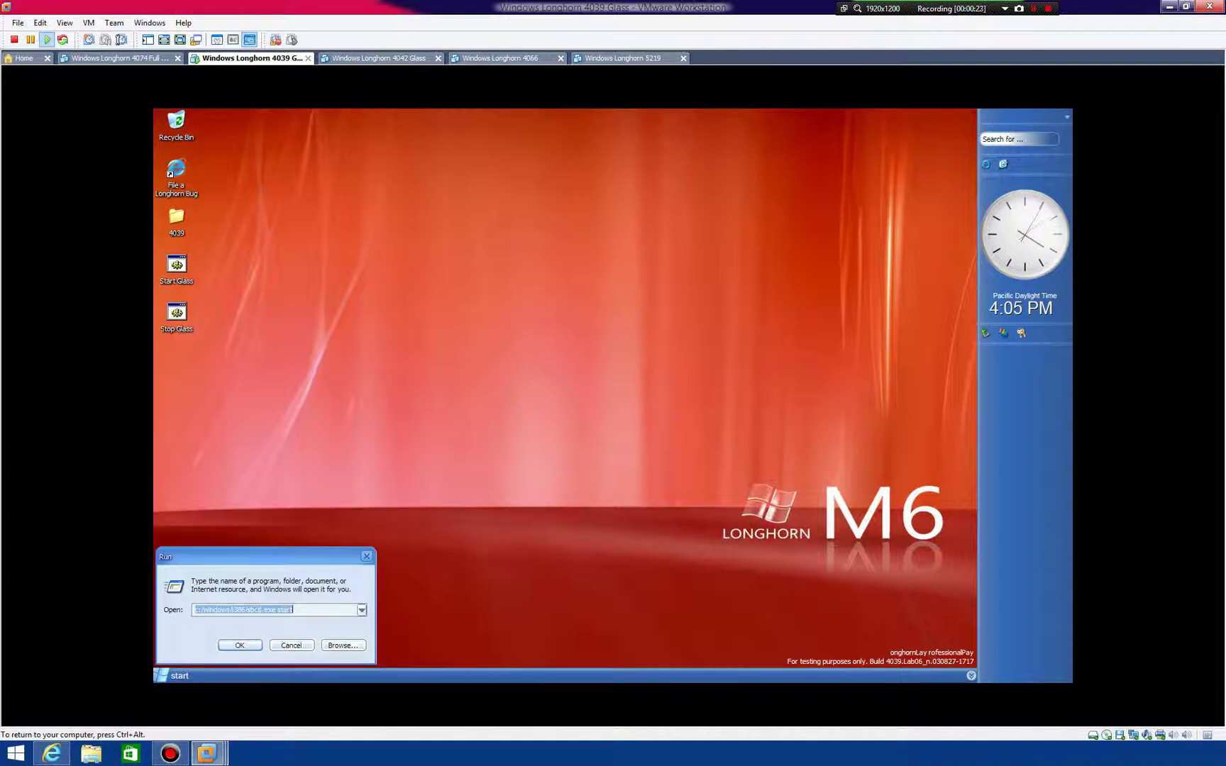
pyautogui.write('regedit')
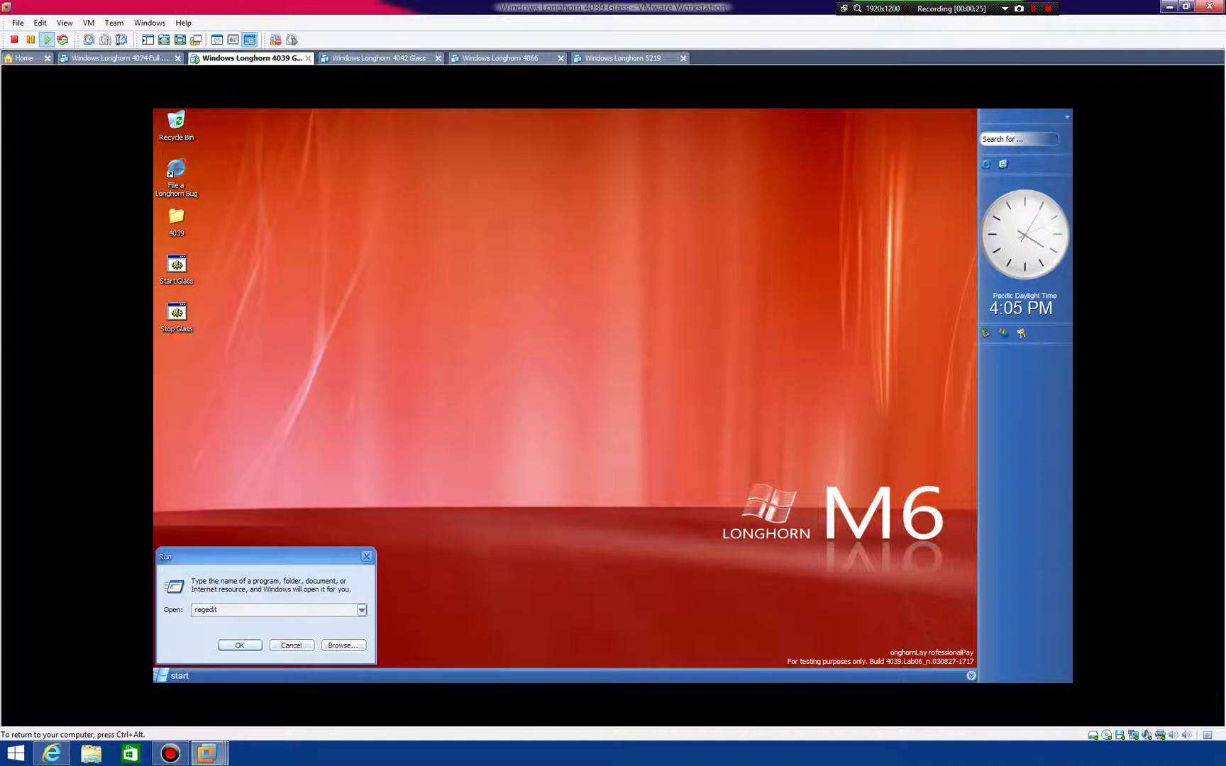
pyautogui.press('Return')
pyautogui.hotkey('ctrl', 'alt')
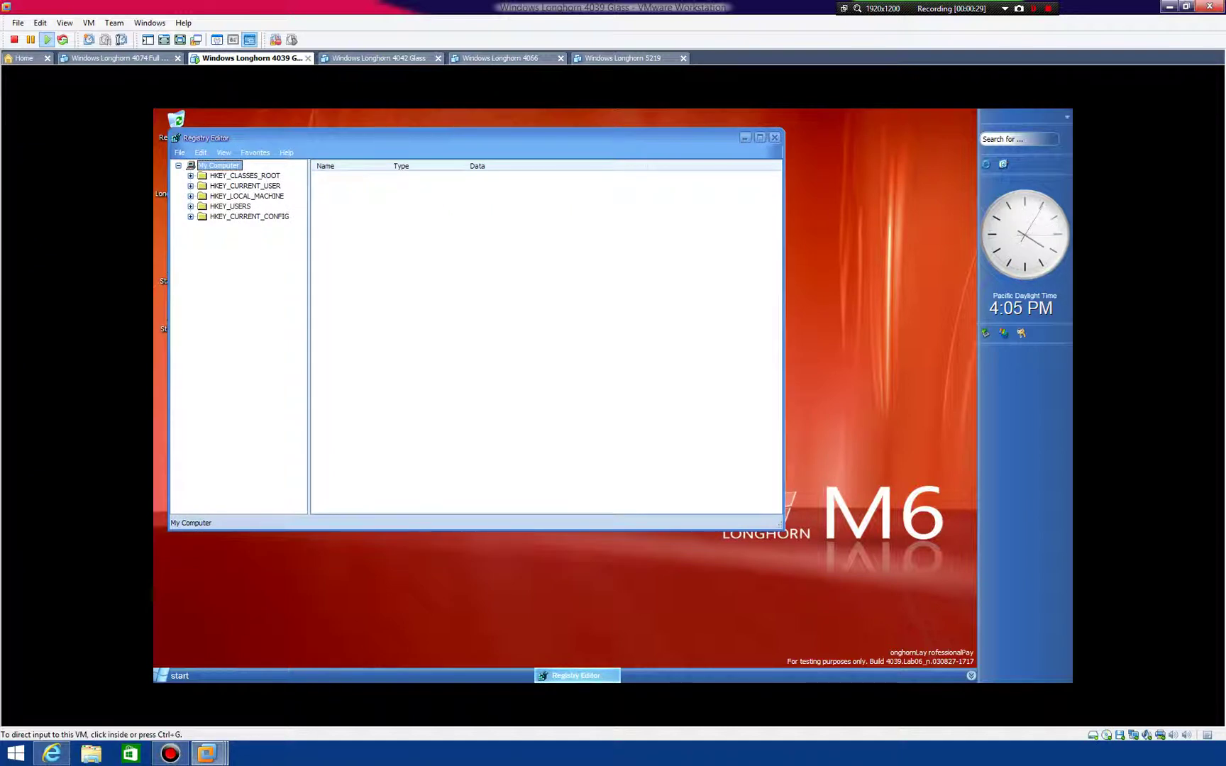
# Step: Expand the registry tree down to HKEY_LOCAL_MACHINE\SOFTWARE\Microsoft\Windows
pyautogui.hotkey('ctrl', 'g')
pyautogui.click(190, 196)
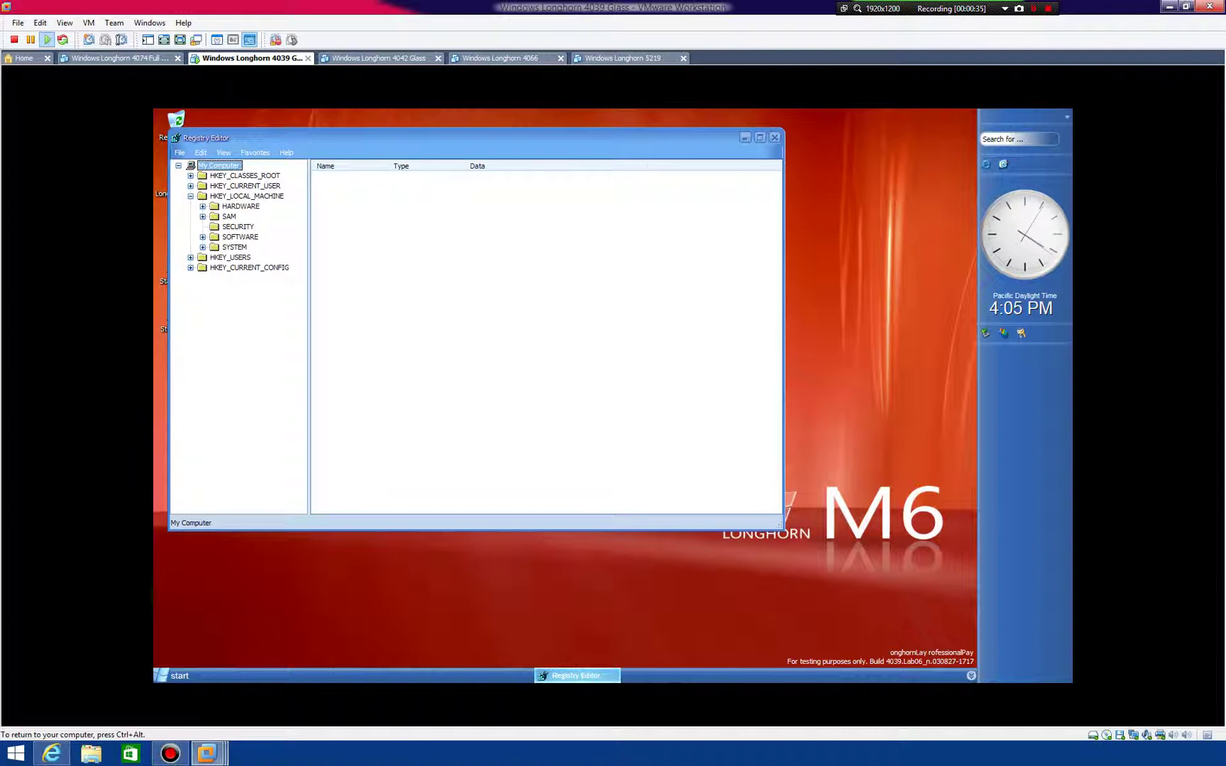
pyautogui.click(203, 236)
pyautogui.click(215, 298)
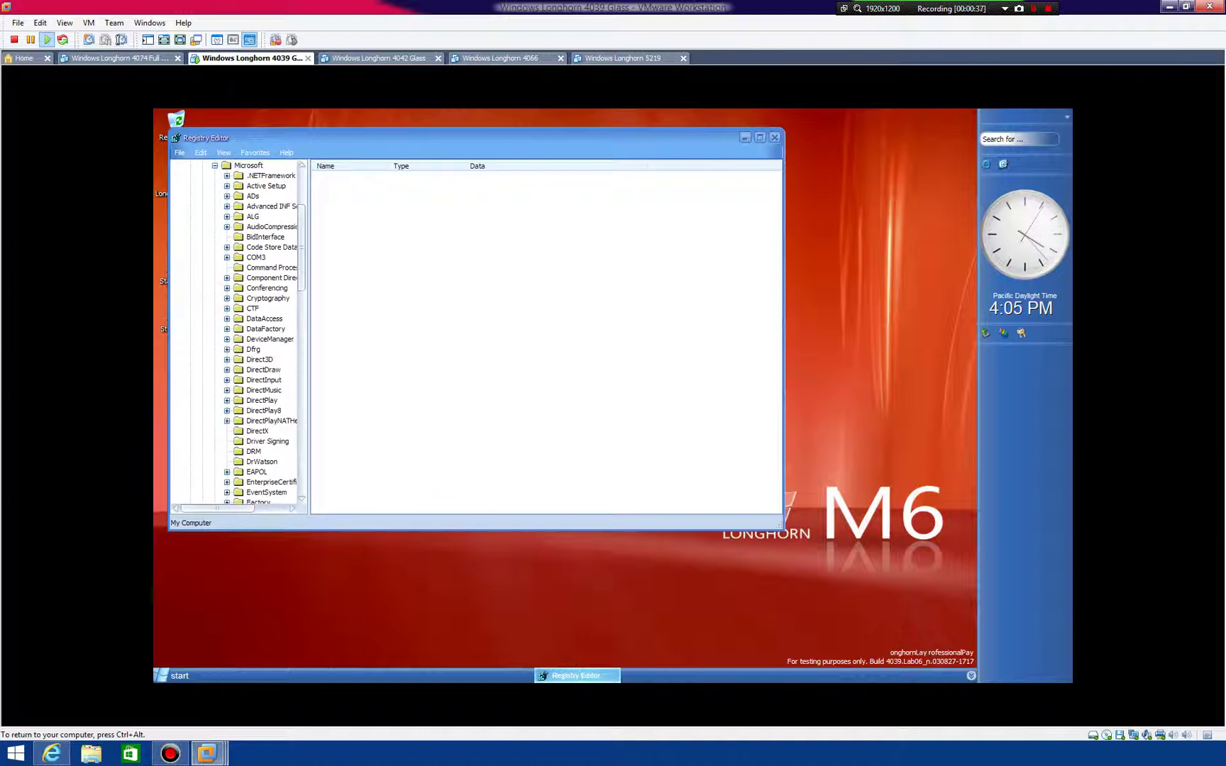
pyautogui.scroll(-20, 272, 390)
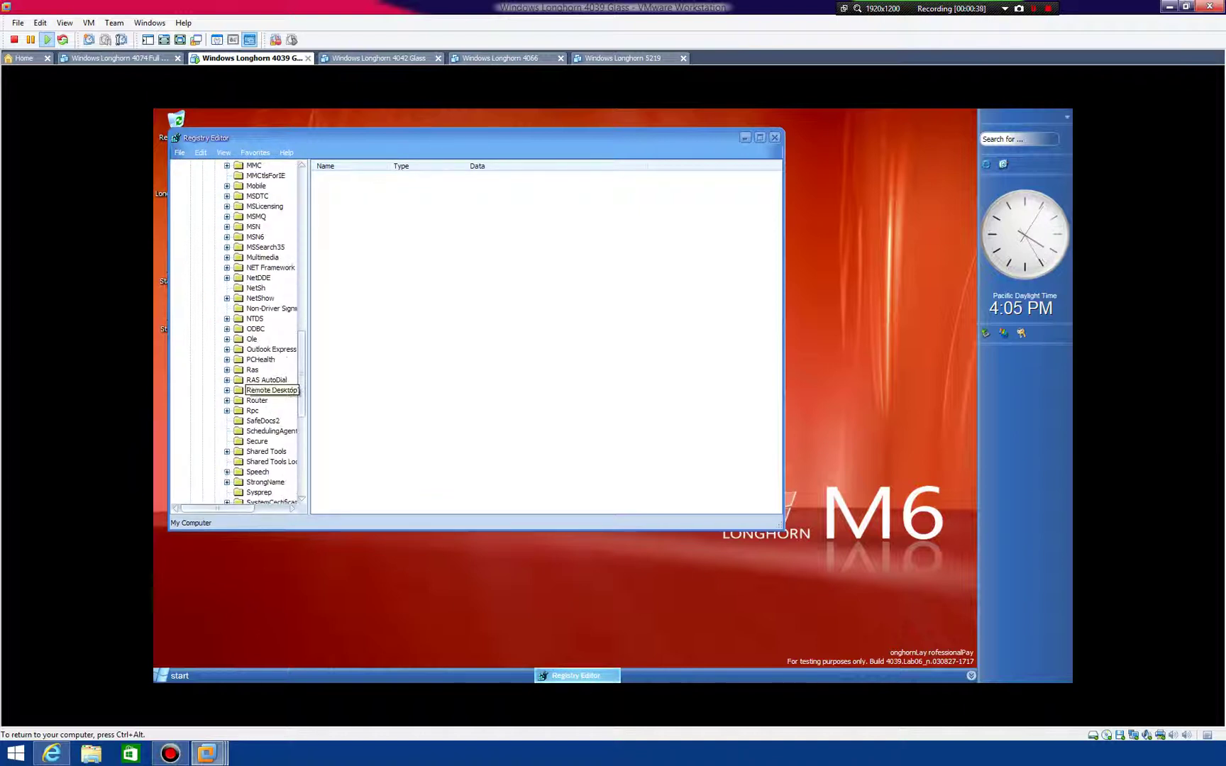
pyautogui.scroll(-5, 271, 390)
pyautogui.click(227, 461)
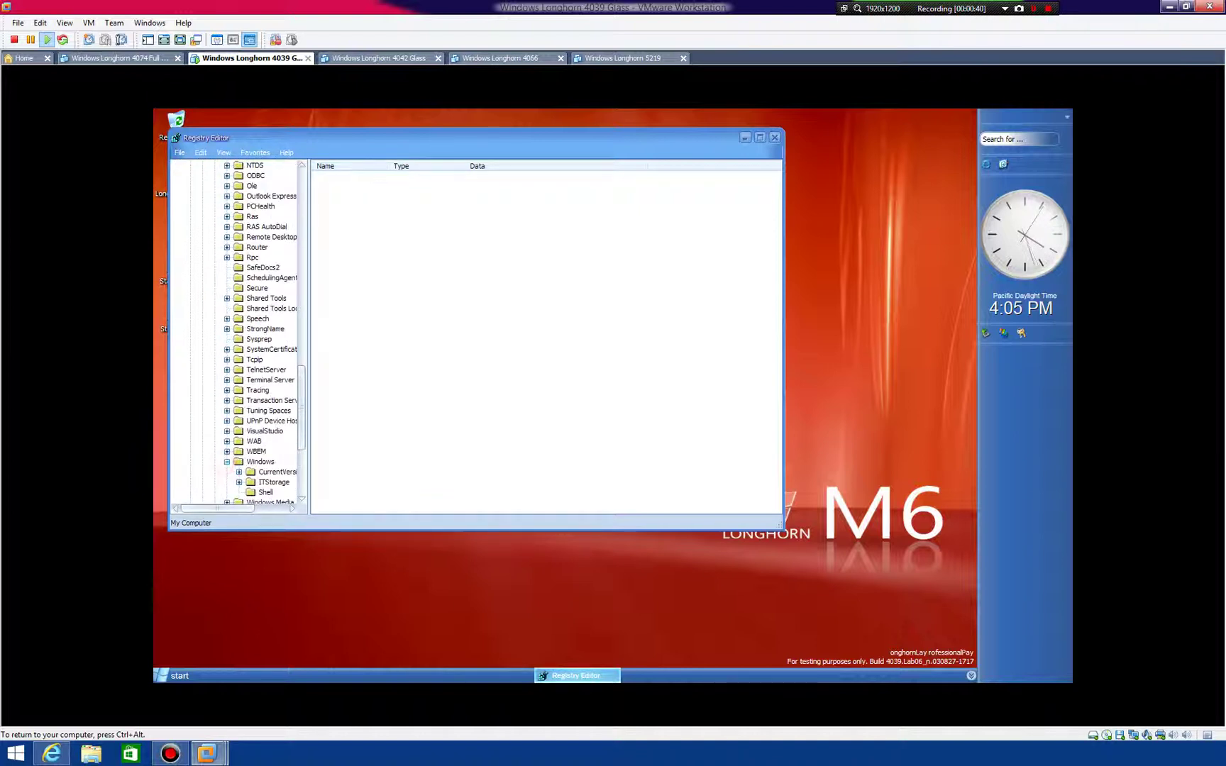
# Step: Expand CurrentVersion under the Windows key, select its Explorer subkey and bring the subkey names into view
pyautogui.scroll(-1, 272, 390)
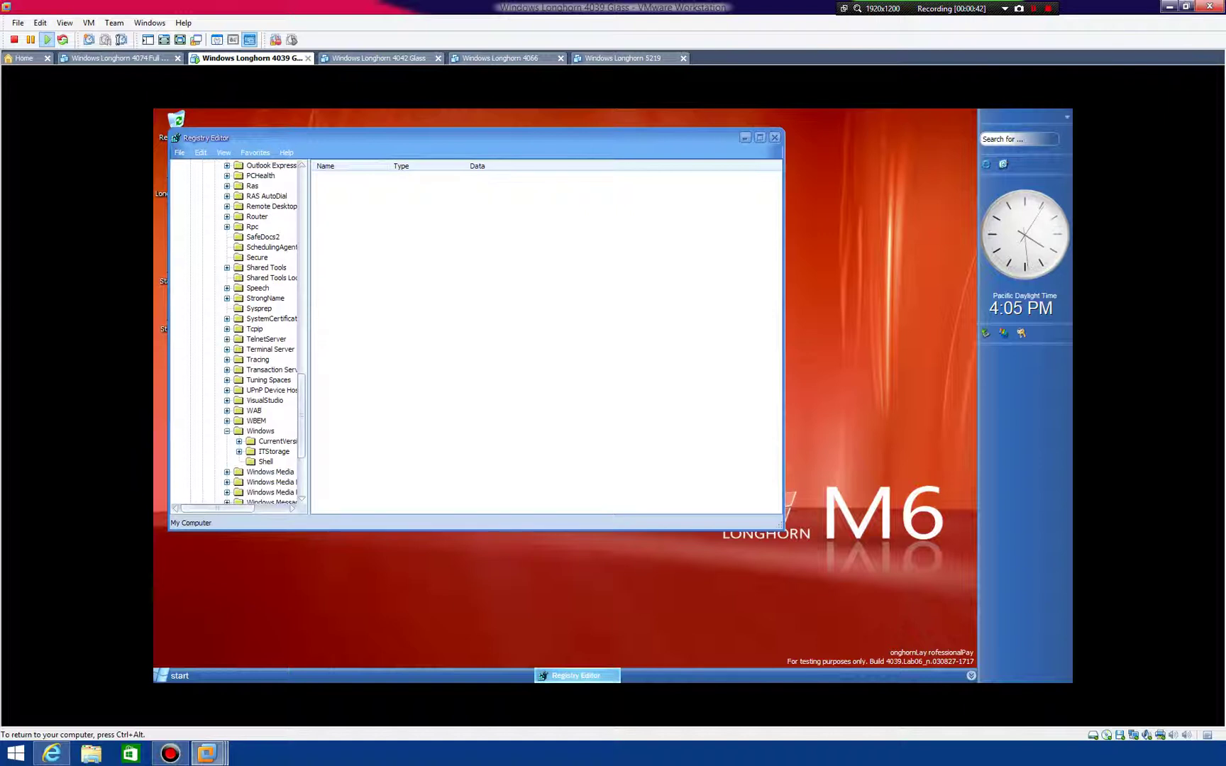
pyautogui.click(240, 441)
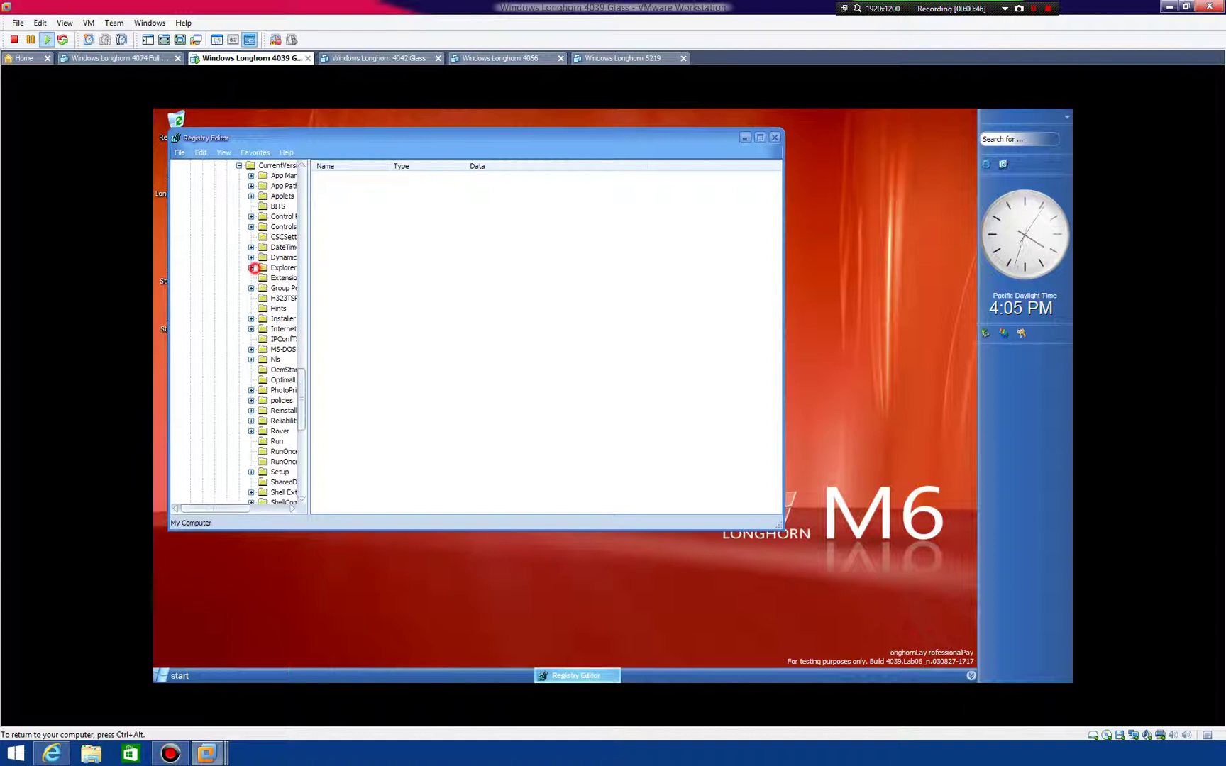
pyautogui.click(251, 267)
pyautogui.click(284, 166)
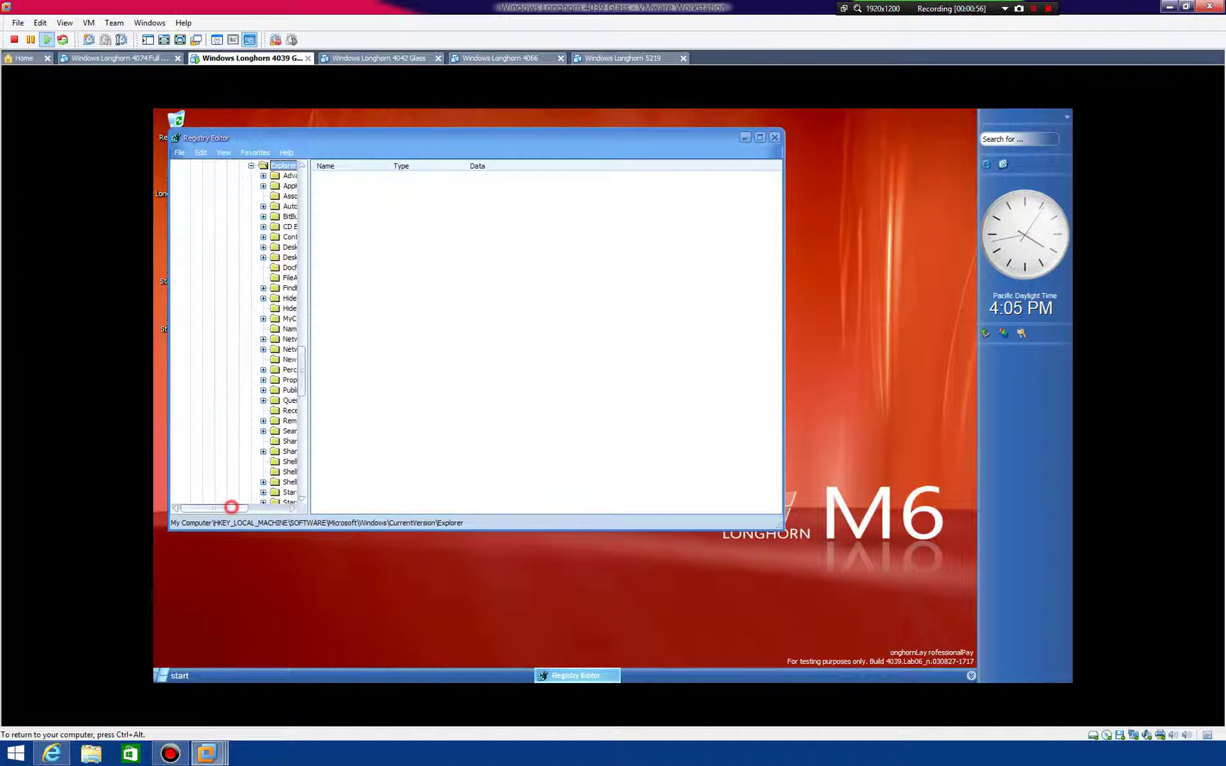
pyautogui.moveTo(230, 508); pyautogui.dragTo(258, 508)
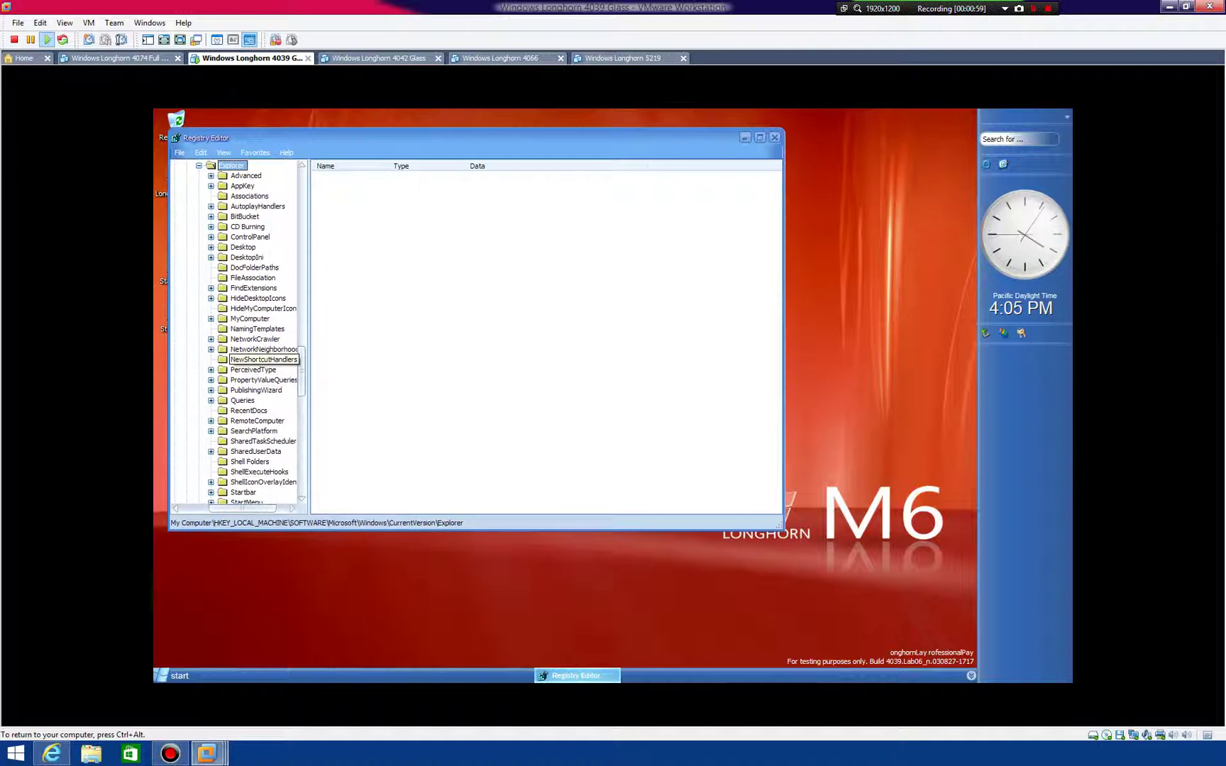
pyautogui.scroll(-3, 262, 351)
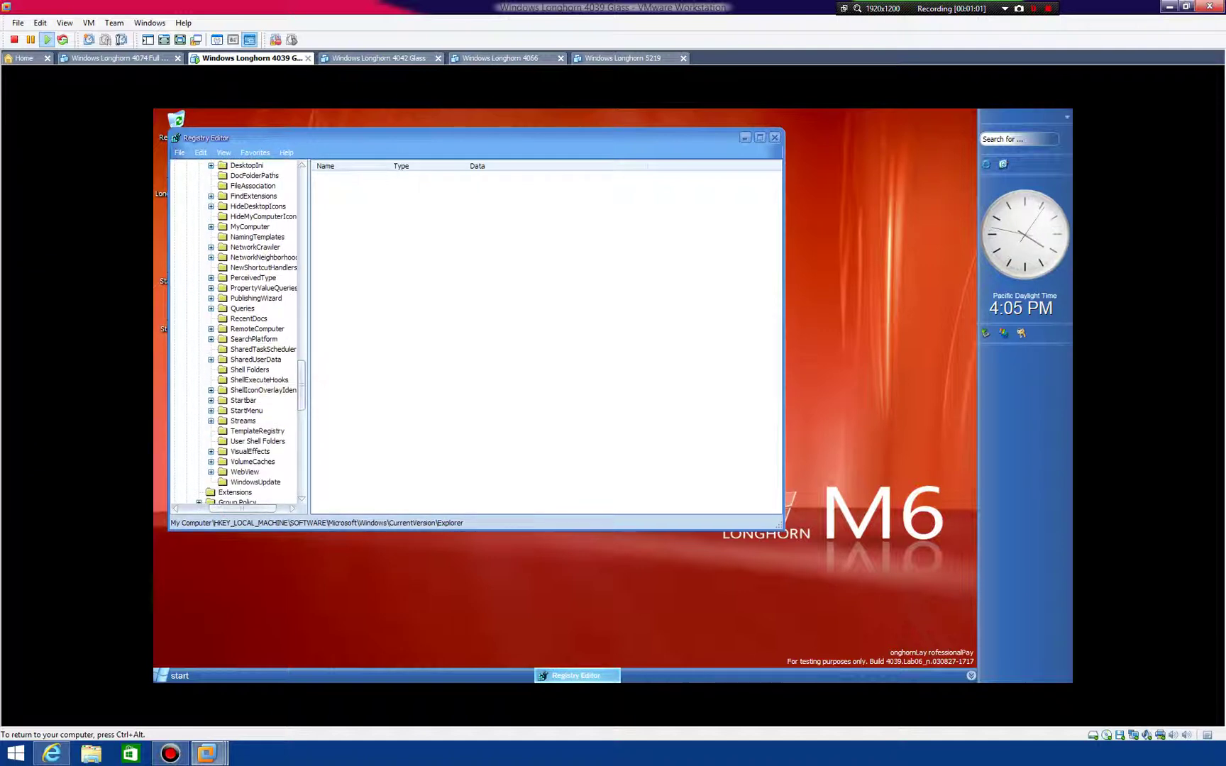
pyautogui.scroll(5, 262, 351)
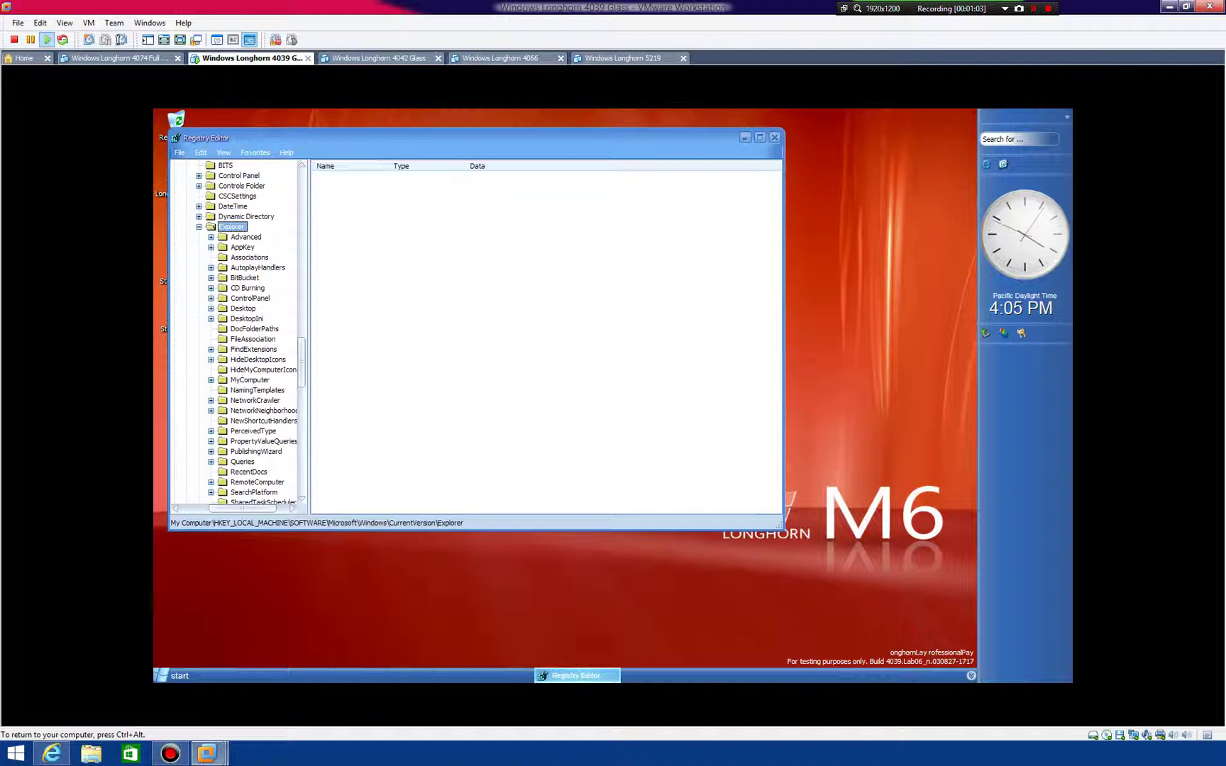
# Step: Create a DWORD (32-bit) value named Carousel in the Explorer key and set its data to 1
pyautogui.click(429, 303)
pyautogui.click(213, 227)
pyautogui.rightClick(360, 230)
pyautogui.rightClick(359, 231)
pyautogui.moveTo(387, 242)
pyautogui.click(446, 280)
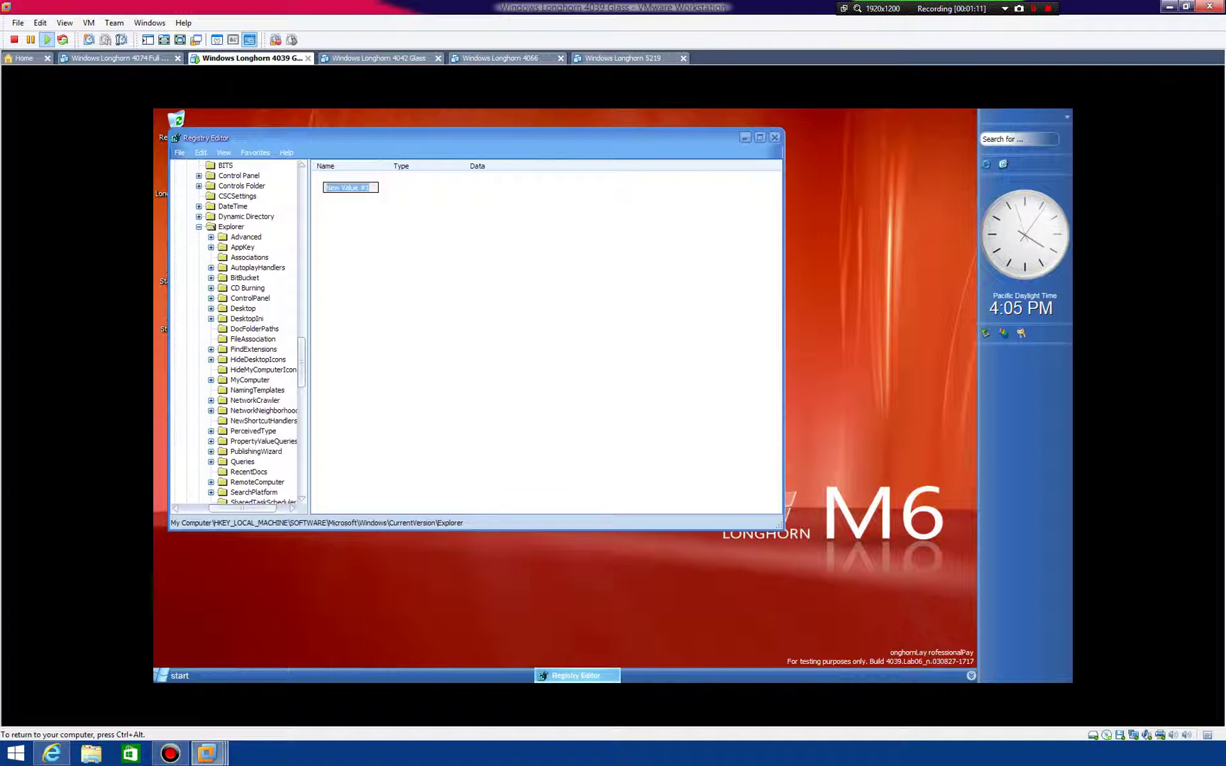
pyautogui.write('Cara')
pyautogui.write('o')
pyautogui.write('usel')
pyautogui.press('Return')
pyautogui.press('Return')
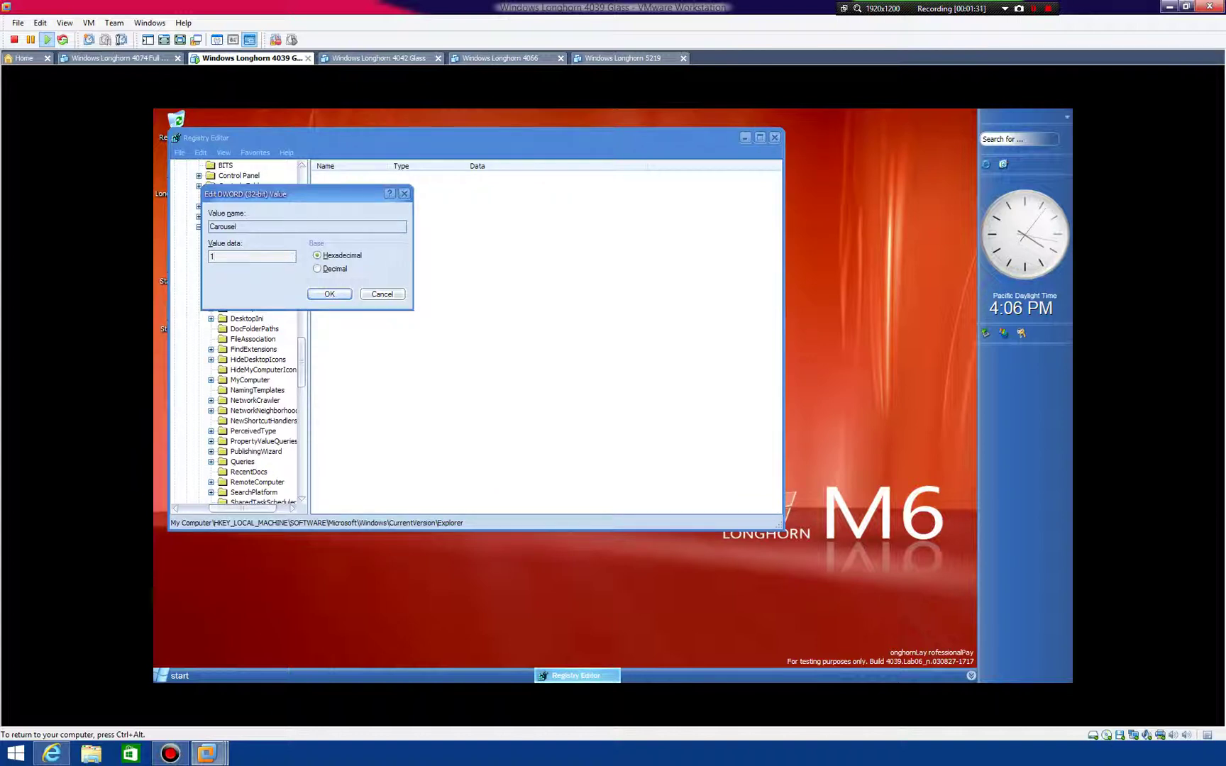
pyautogui.press('Return')
# Step: Create a DWORD (32-bit) value named Panorama in the Explorer key and set its data to 1
pyautogui.rightClick(443, 367)
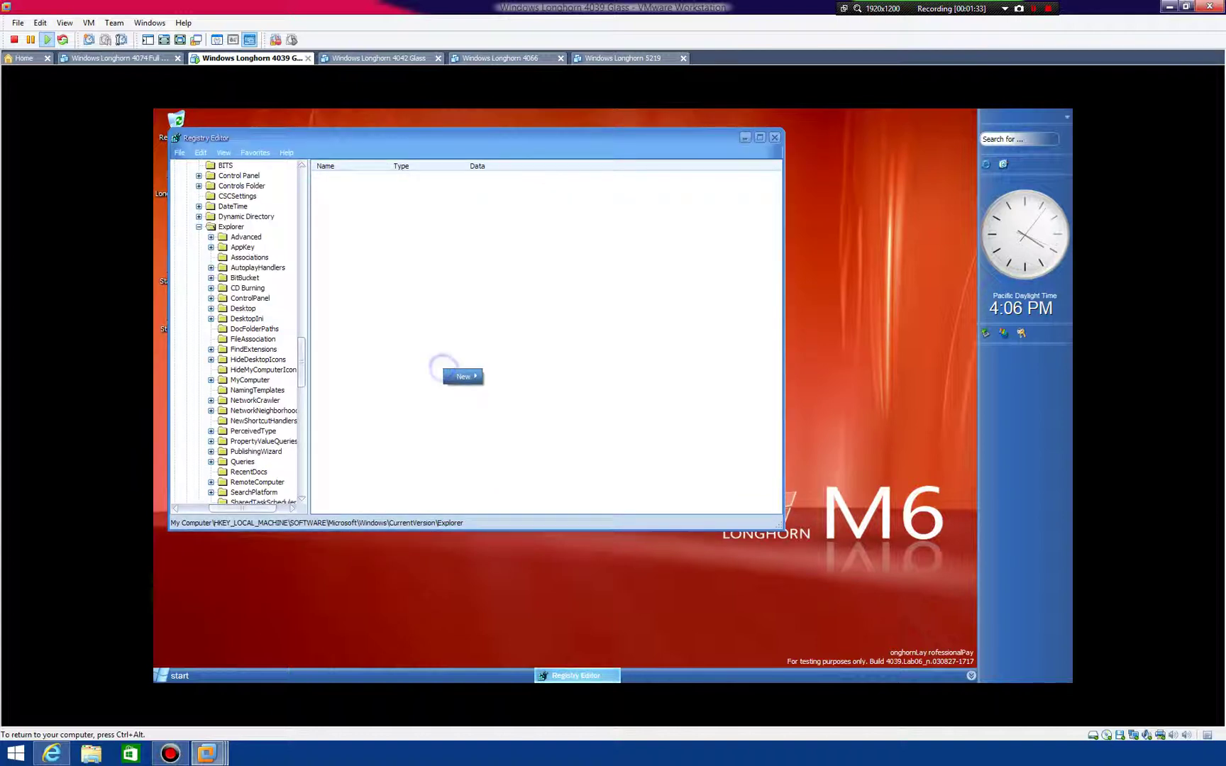
pyautogui.moveTo(461, 376)
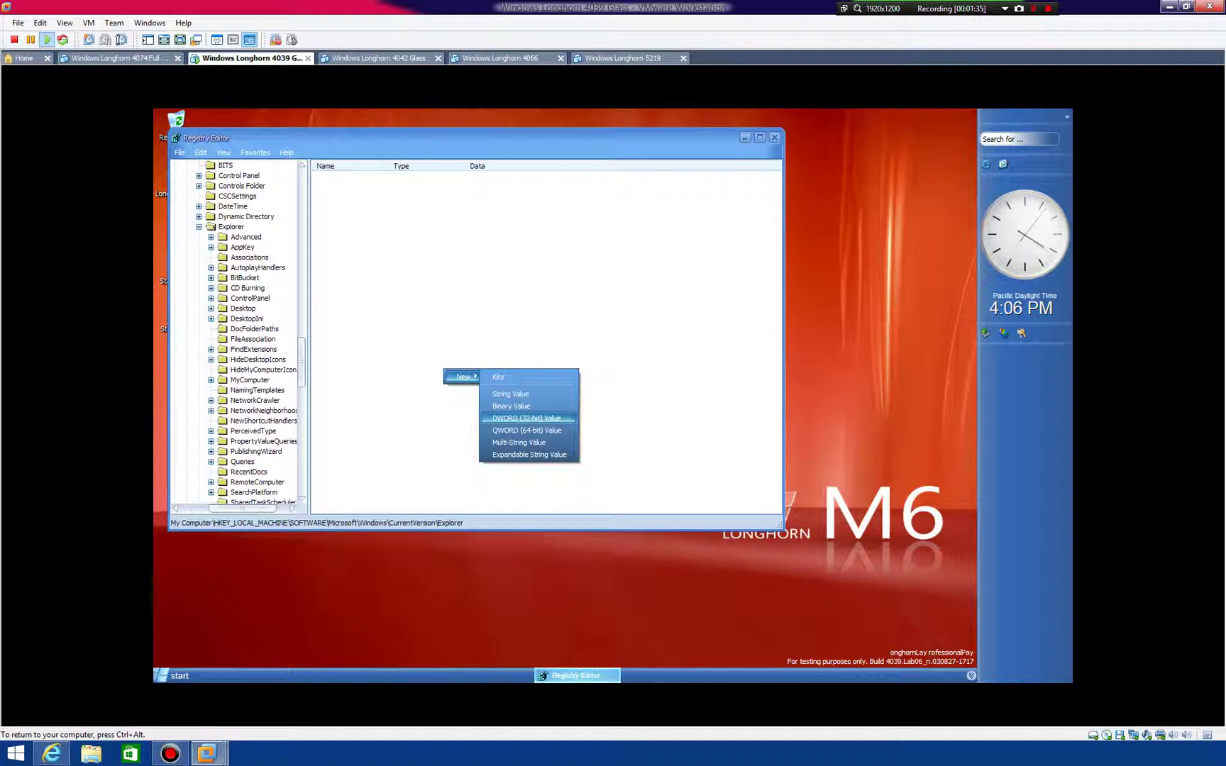
pyautogui.click(527, 418)
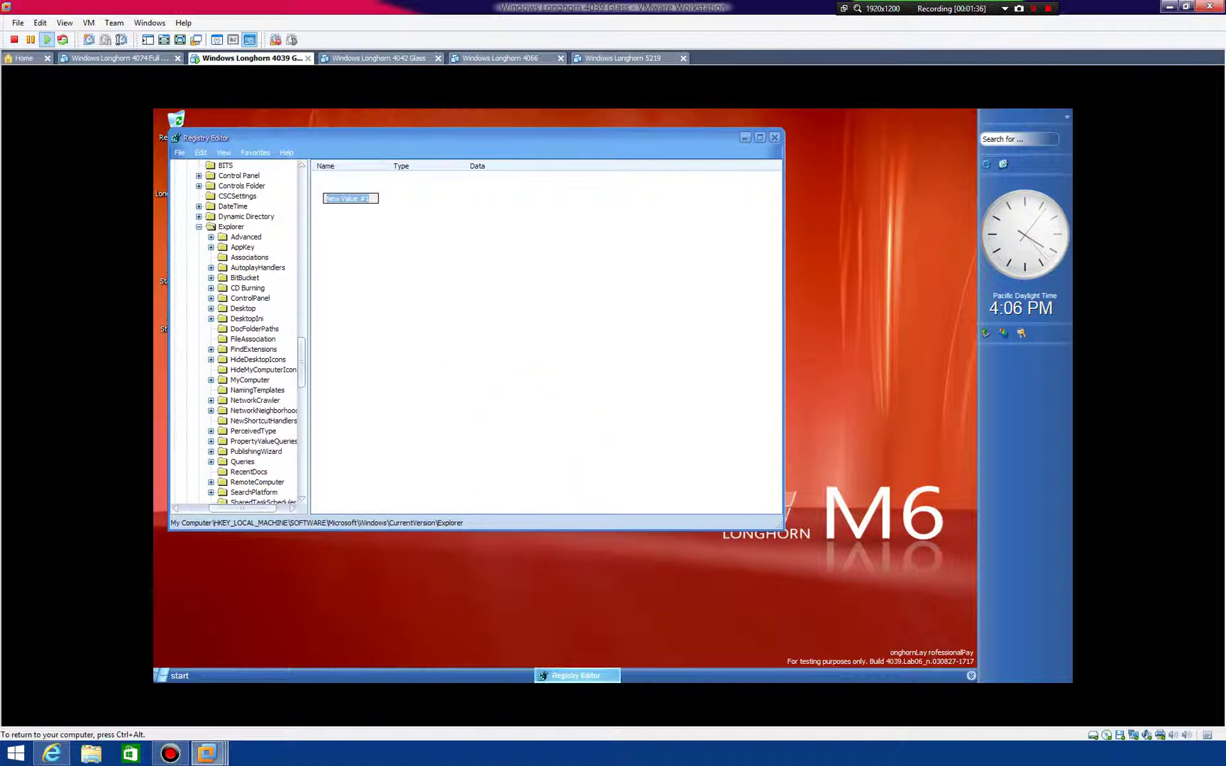
pyautogui.write('Panorama')
pyautogui.press('Return')
pyautogui.press('Return')
pyautogui.write('1')
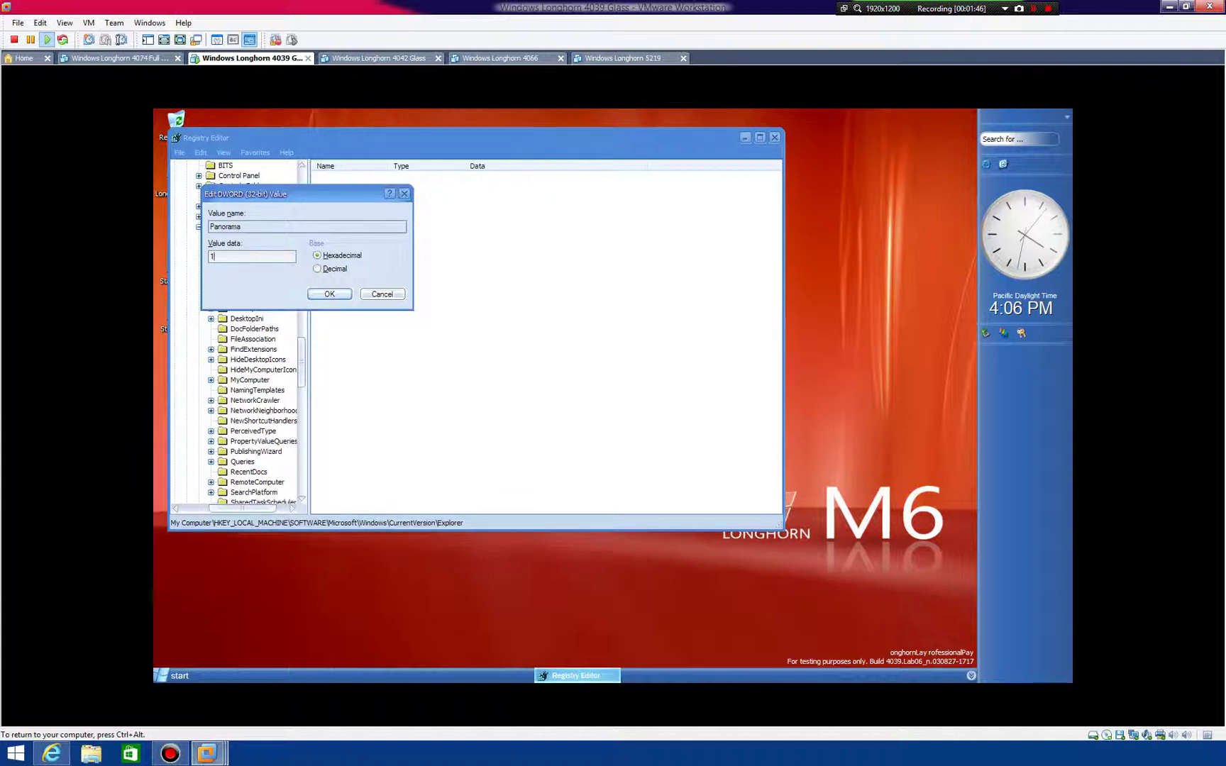
pyautogui.press('Return')
pyautogui.click(605, 366)
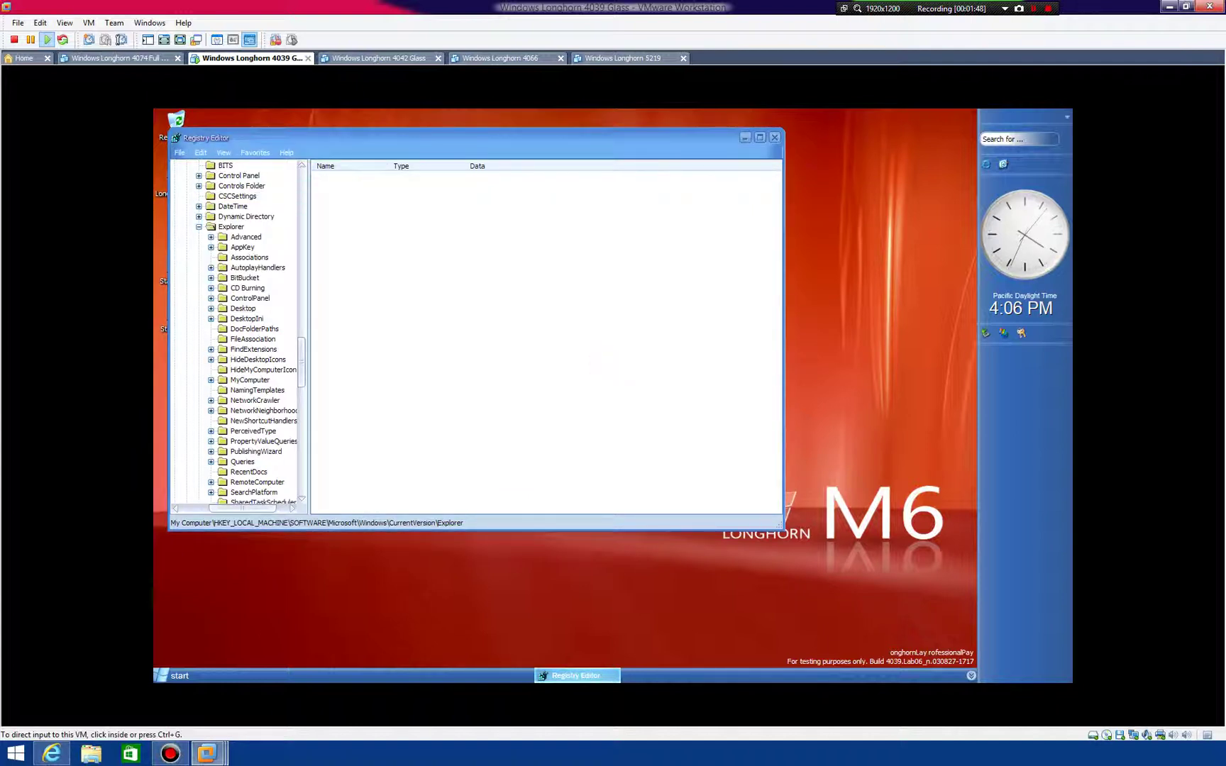
# Step: Close the Registry Editor and log off the current Windows session
pyautogui.click(774, 137)
pyautogui.click(174, 676)
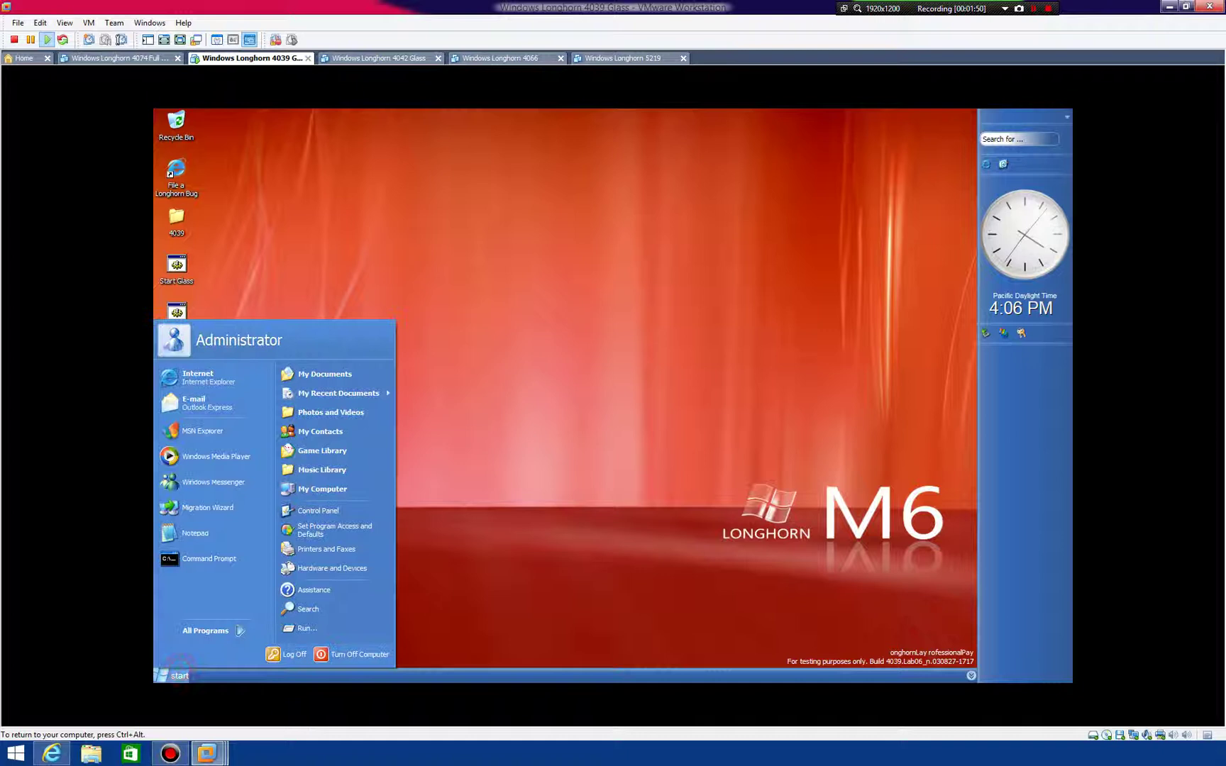
pyautogui.click(274, 653)
pyautogui.click(650, 322)
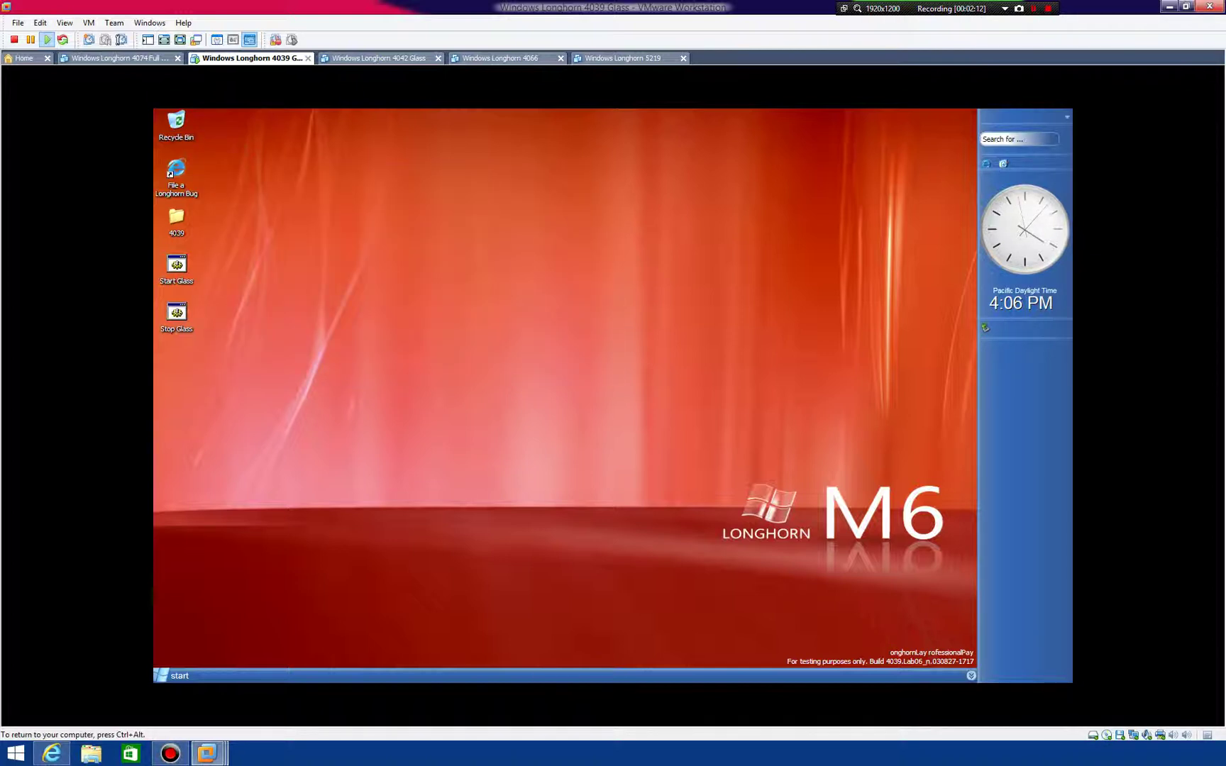
# Step: Open the WINDOWS folder on the LONGHORN drive through My Computer
pyautogui.doubleClick(176, 124)
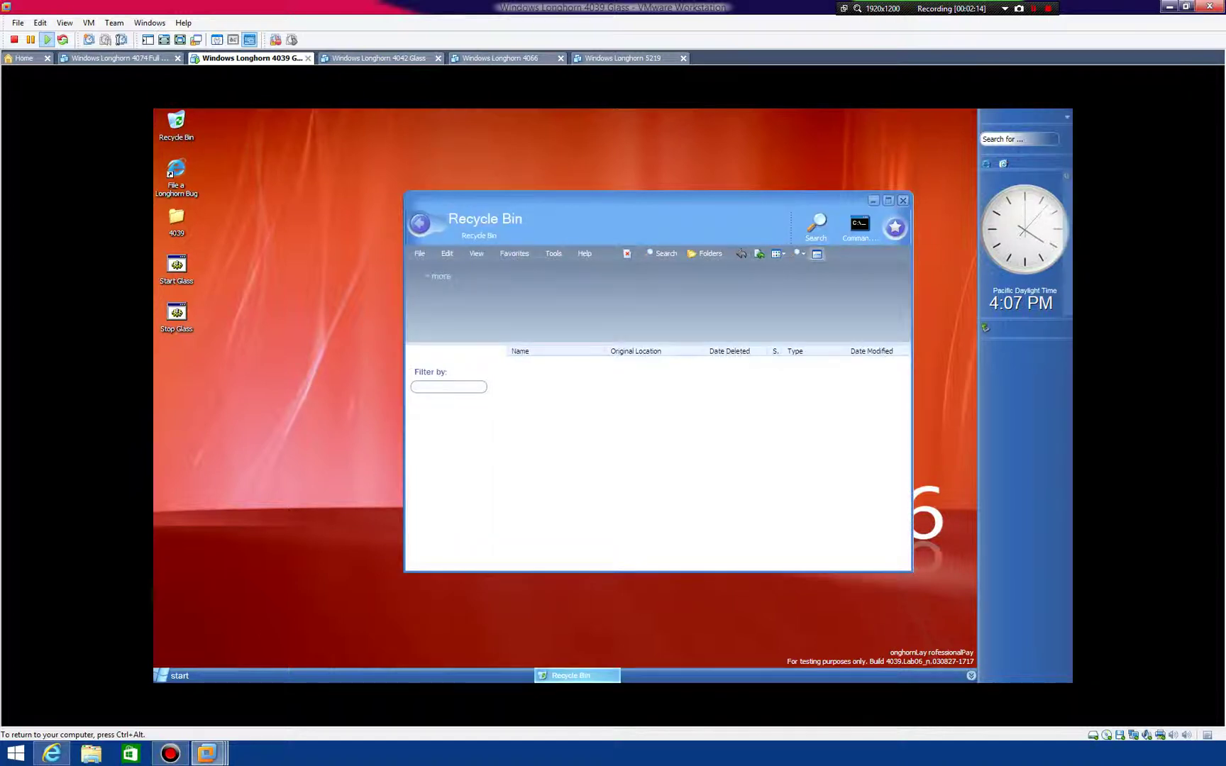
pyautogui.click(903, 200)
pyautogui.click(170, 676)
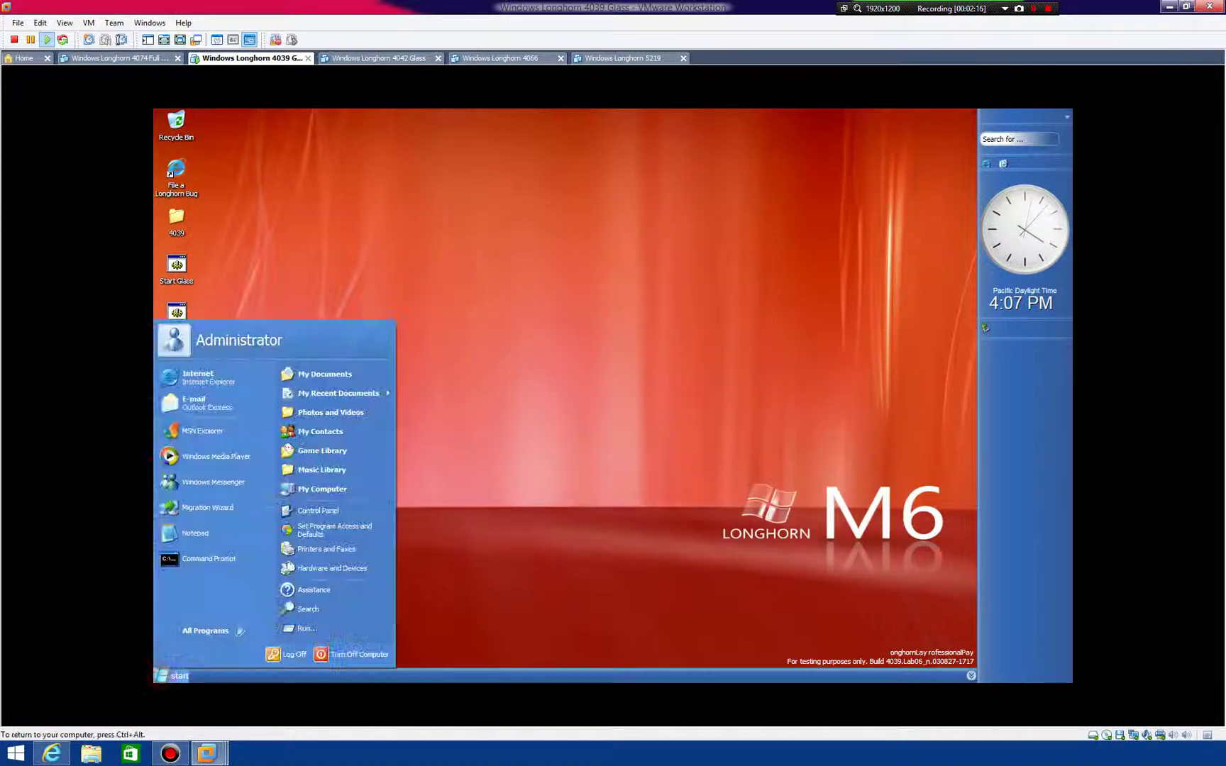
pyautogui.click(322, 489)
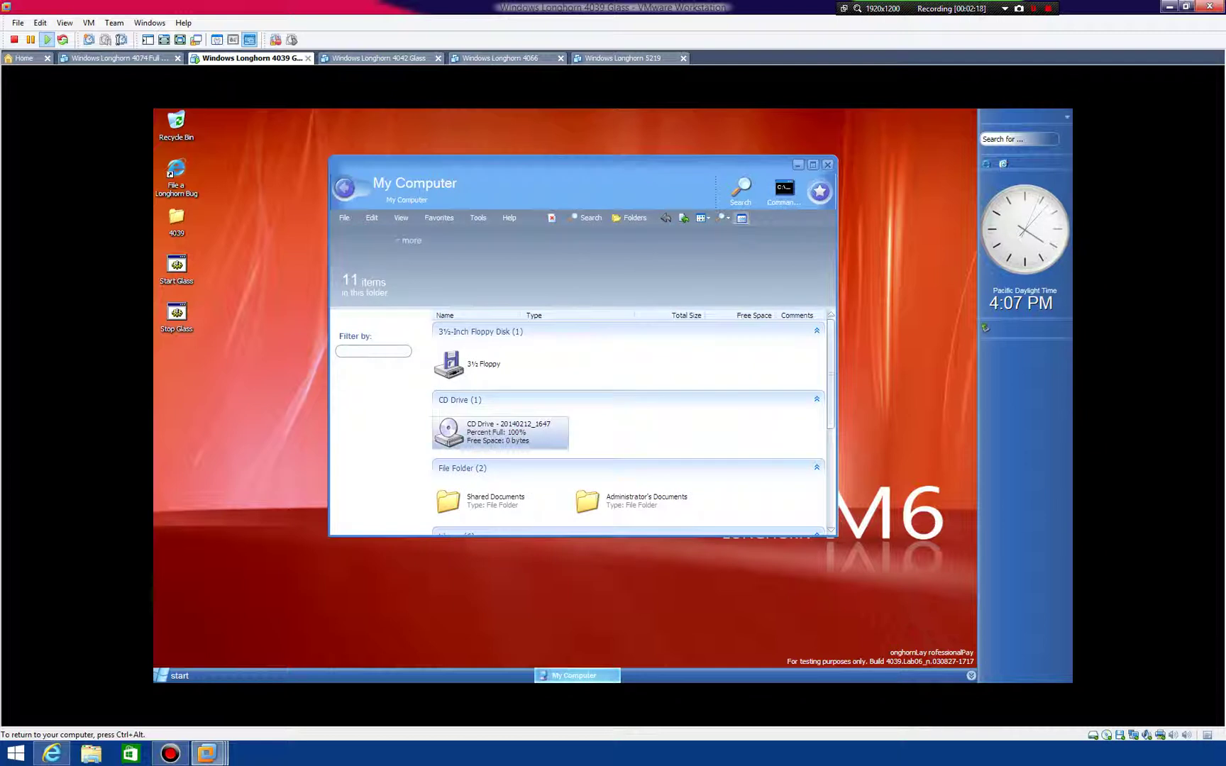
pyautogui.doubleClick(497, 509)
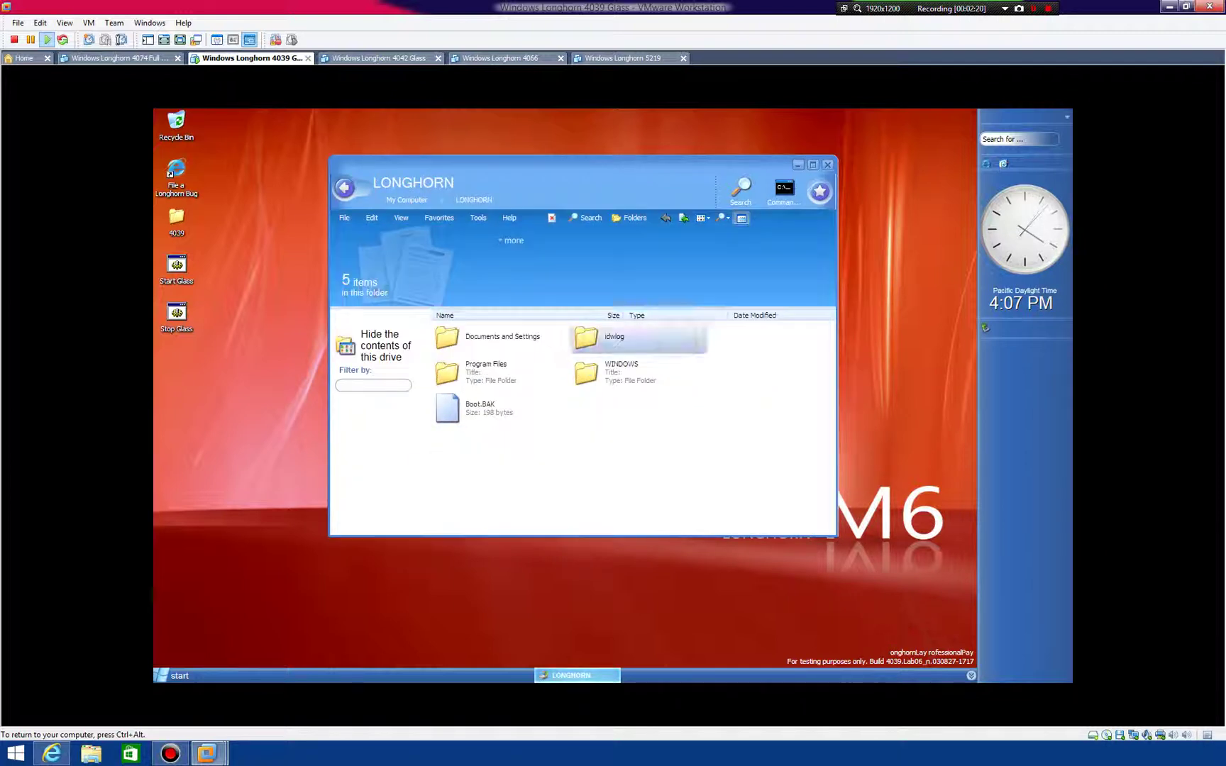
pyautogui.doubleClick(614, 372)
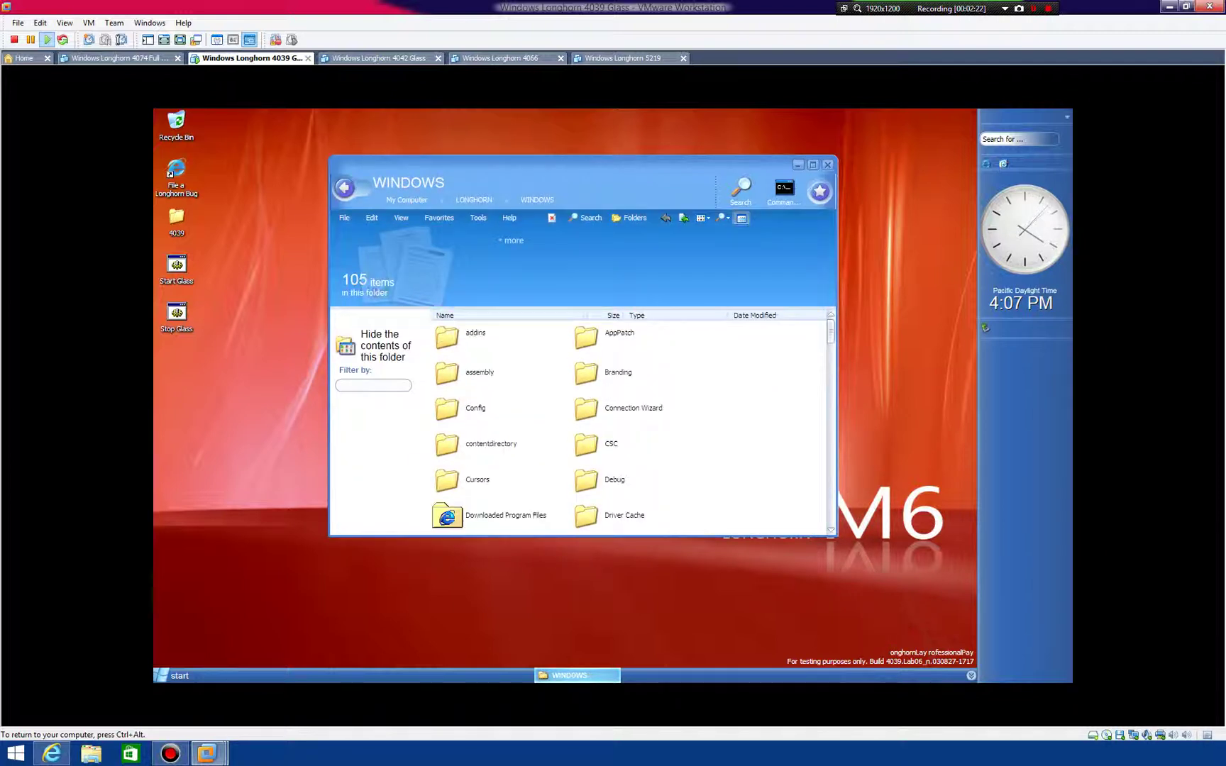
# Step: Turn on 3D View for the WINDOWS folder and switch its layout to Carousel
pyautogui.click(702, 218)
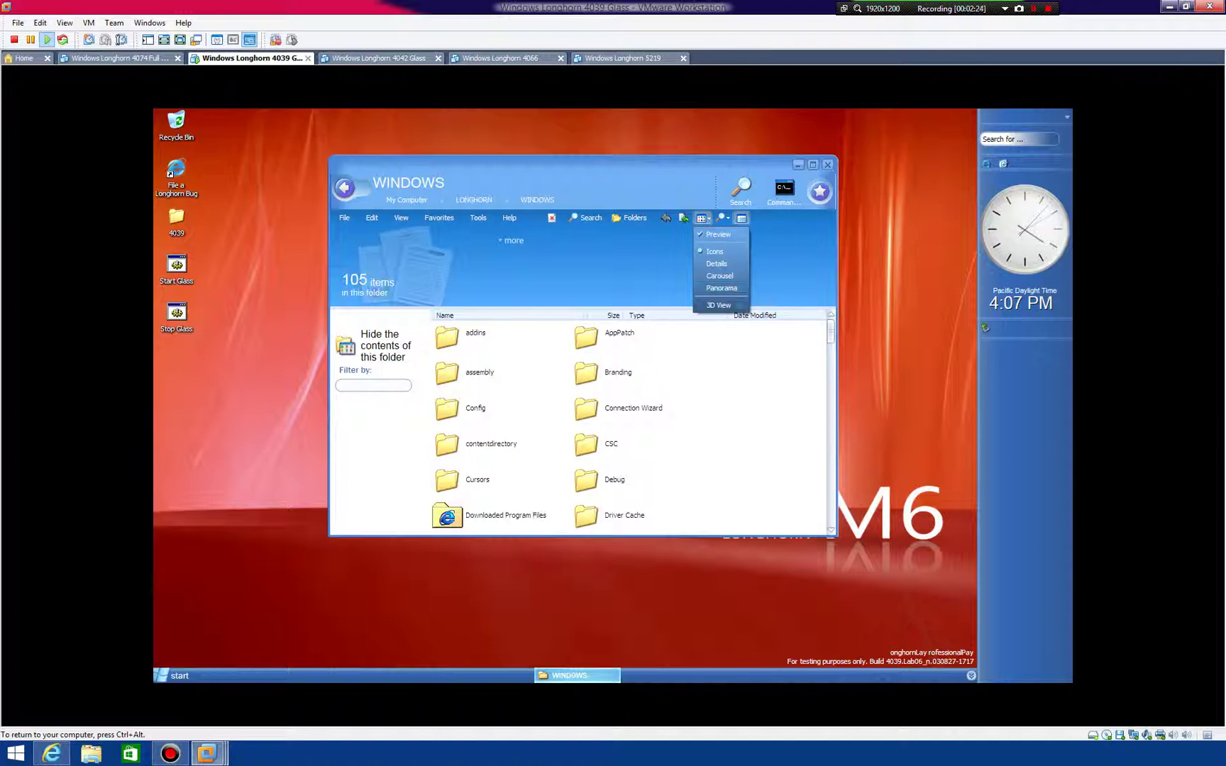
pyautogui.click(719, 305)
pyautogui.scroll(-3, 629, 427)
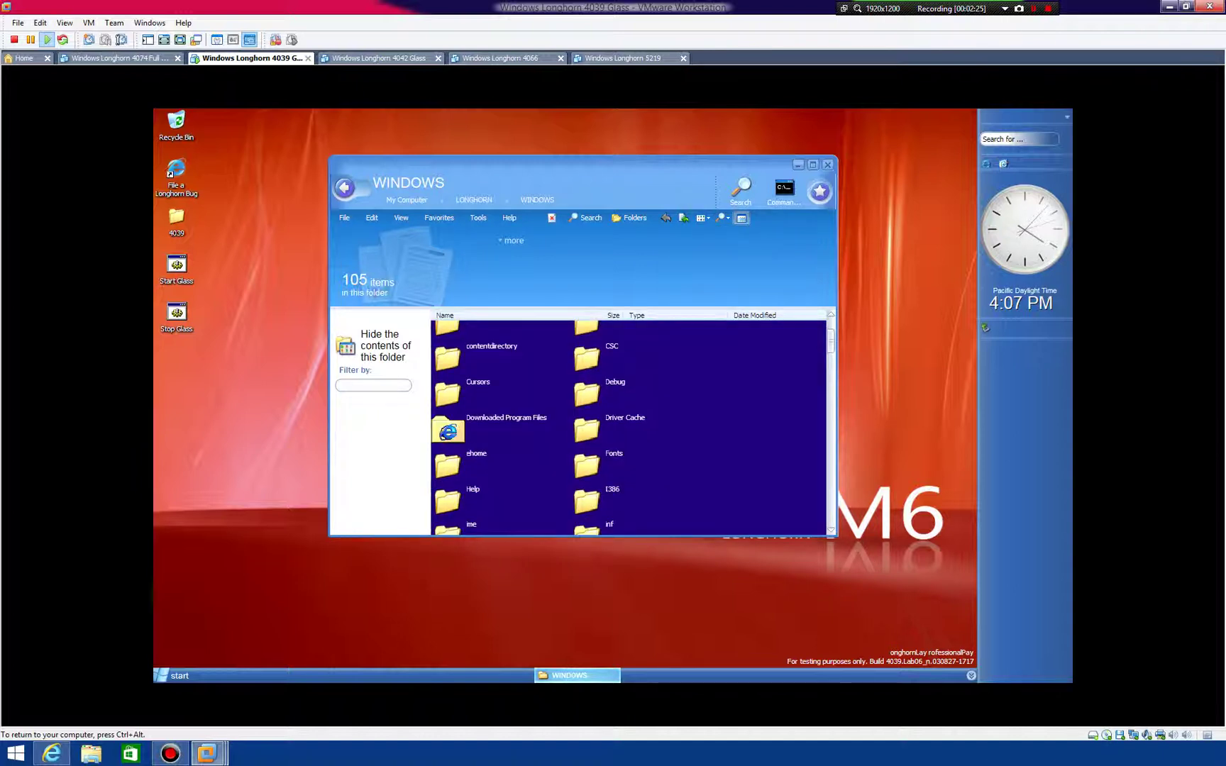
pyautogui.click(702, 217)
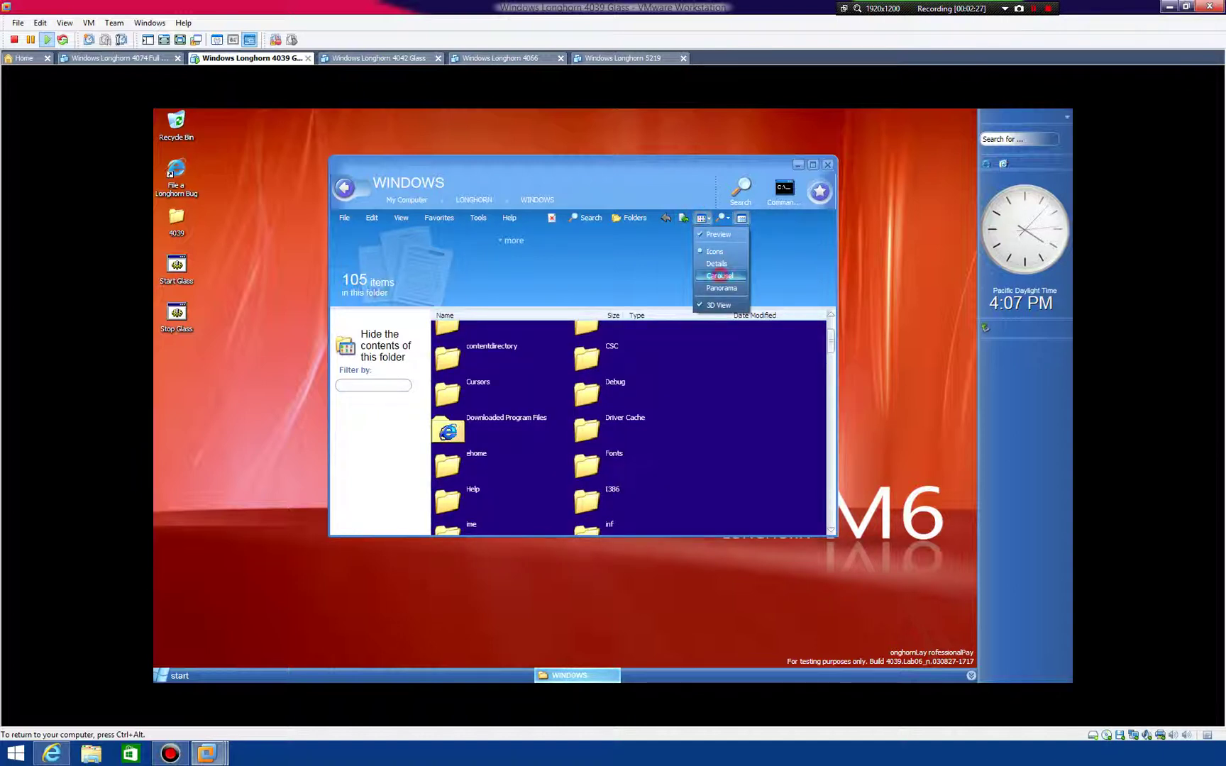
pyautogui.click(720, 290)
# Step: Try the Panorama layout on the WINDOWS folder, and return it to Icons
pyautogui.click(701, 218)
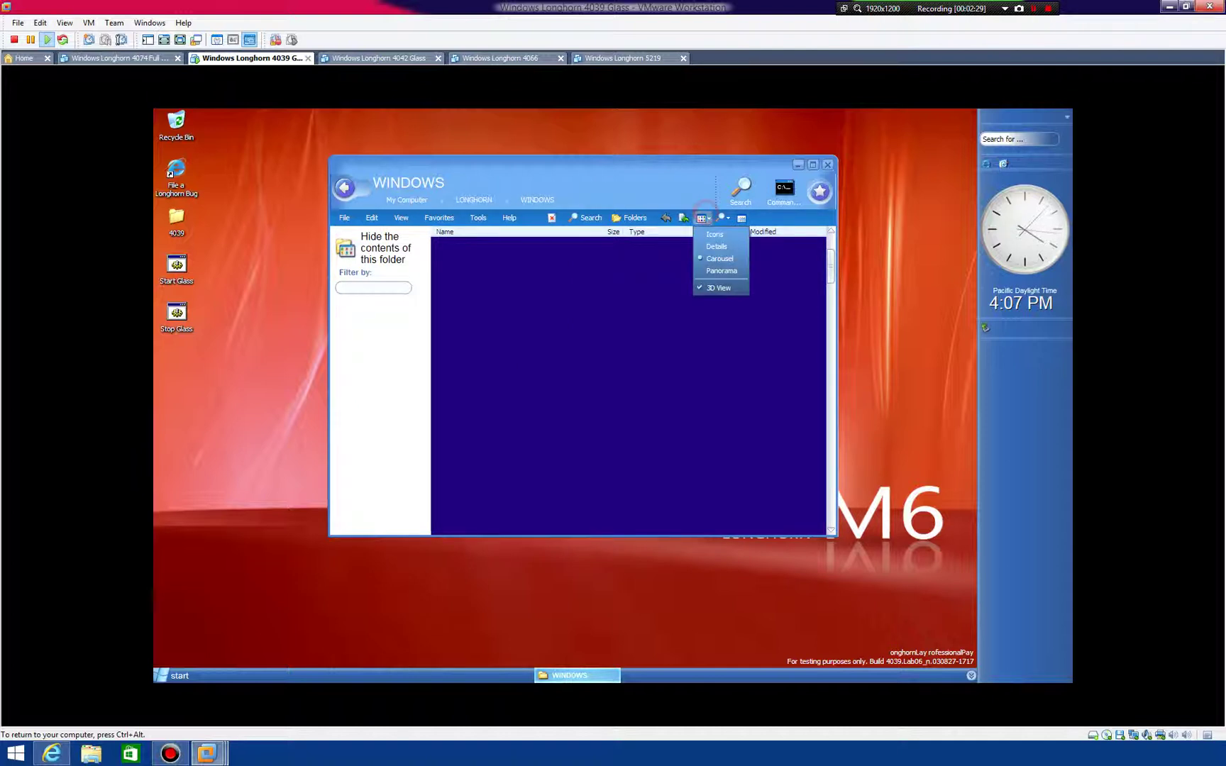
pyautogui.click(720, 272)
pyautogui.click(700, 218)
pyautogui.click(709, 237)
# Step: Try the Carousel layout on the WINDOWS folder, followed by the Panorama layout
pyautogui.click(699, 215)
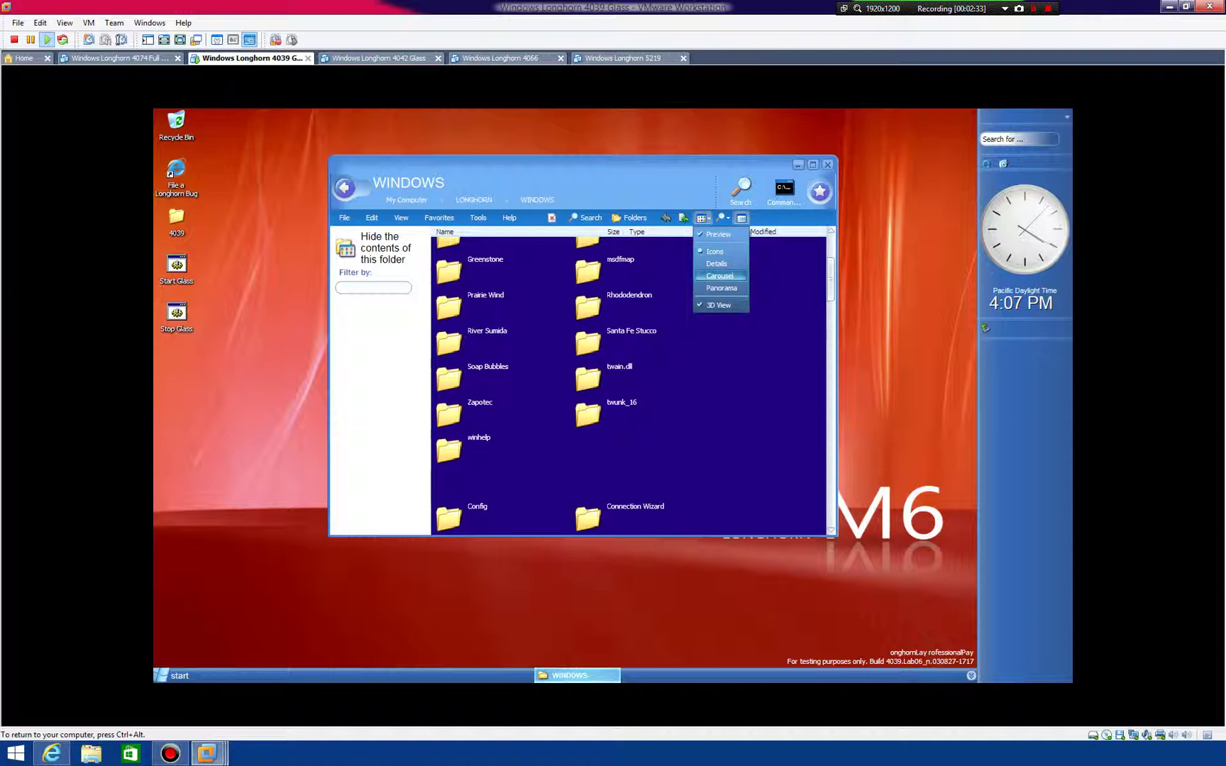
pyautogui.click(720, 276)
pyautogui.moveTo(831, 278)
pyautogui.mouseDown()
pyautogui.moveTo(832, 506)
pyautogui.moveTo(831, 254)
pyautogui.mouseUp()
pyautogui.click(720, 218)
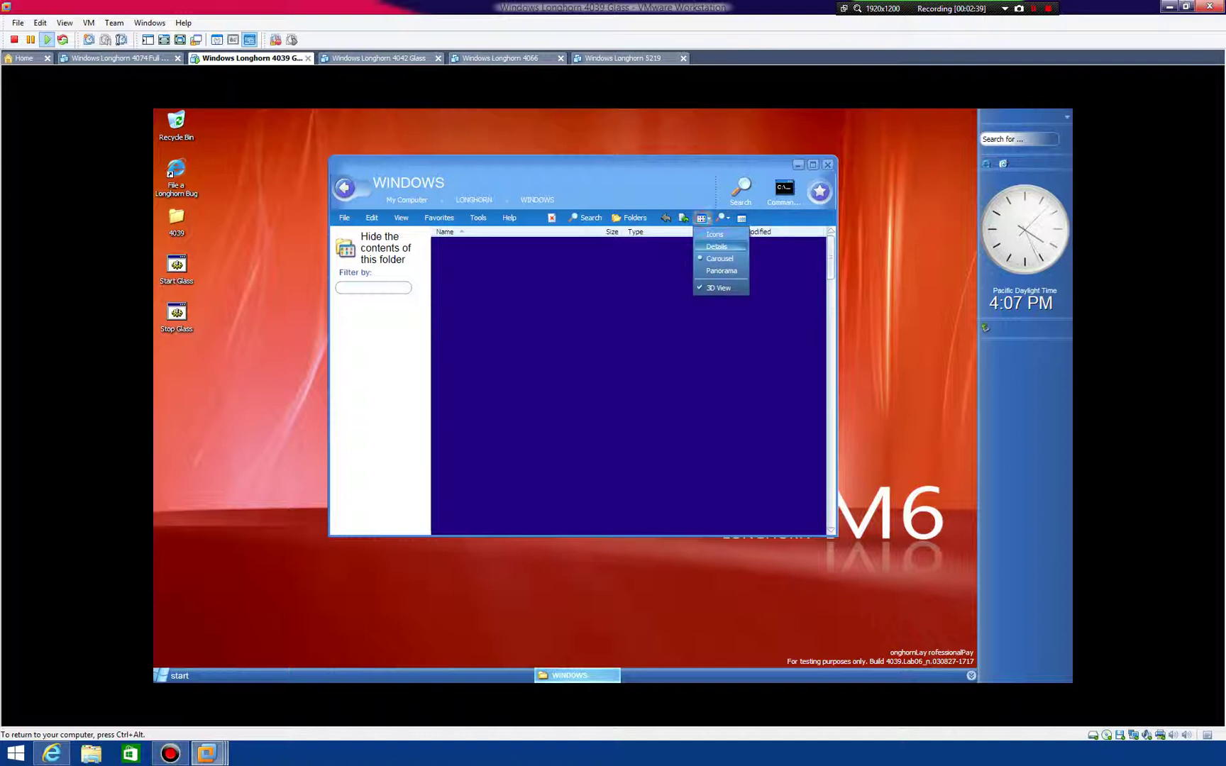
pyautogui.click(720, 270)
# Step: Switch the WINDOWS folder to the Details layout and back to Icons
pyautogui.click(703, 217)
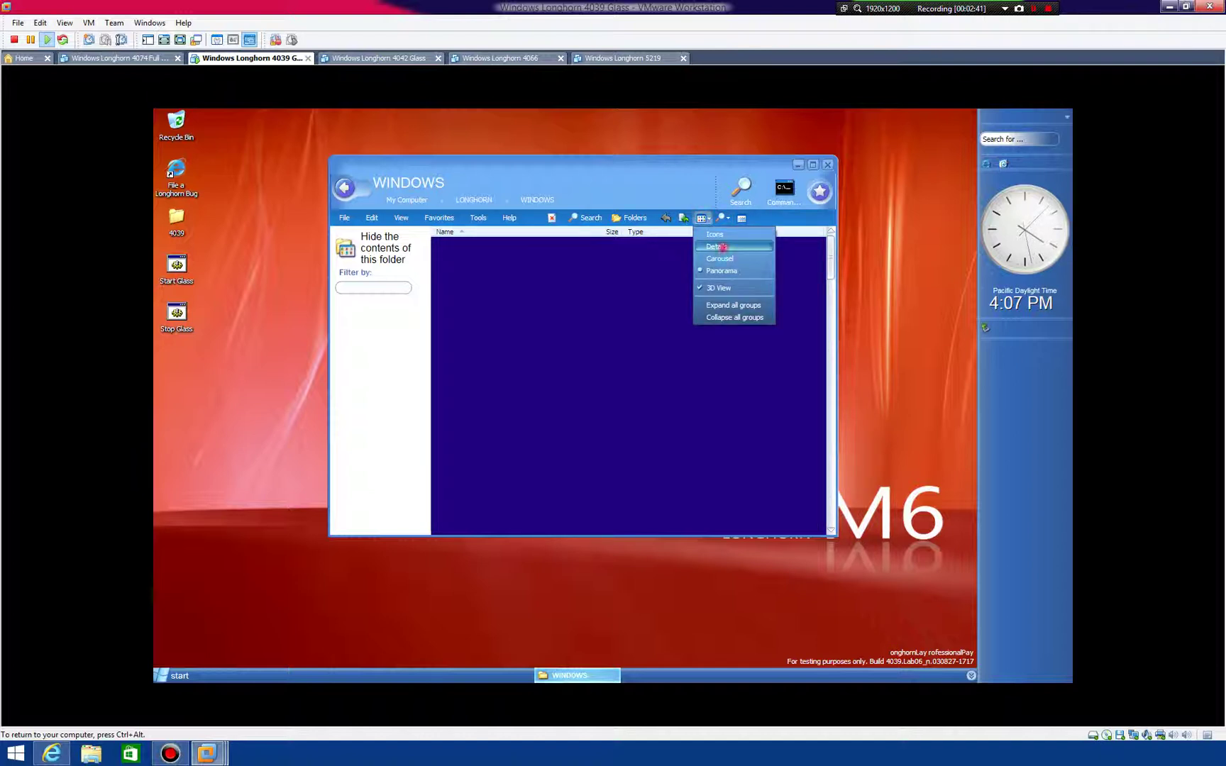
pyautogui.click(719, 247)
pyautogui.click(704, 219)
pyautogui.click(708, 233)
pyautogui.click(701, 217)
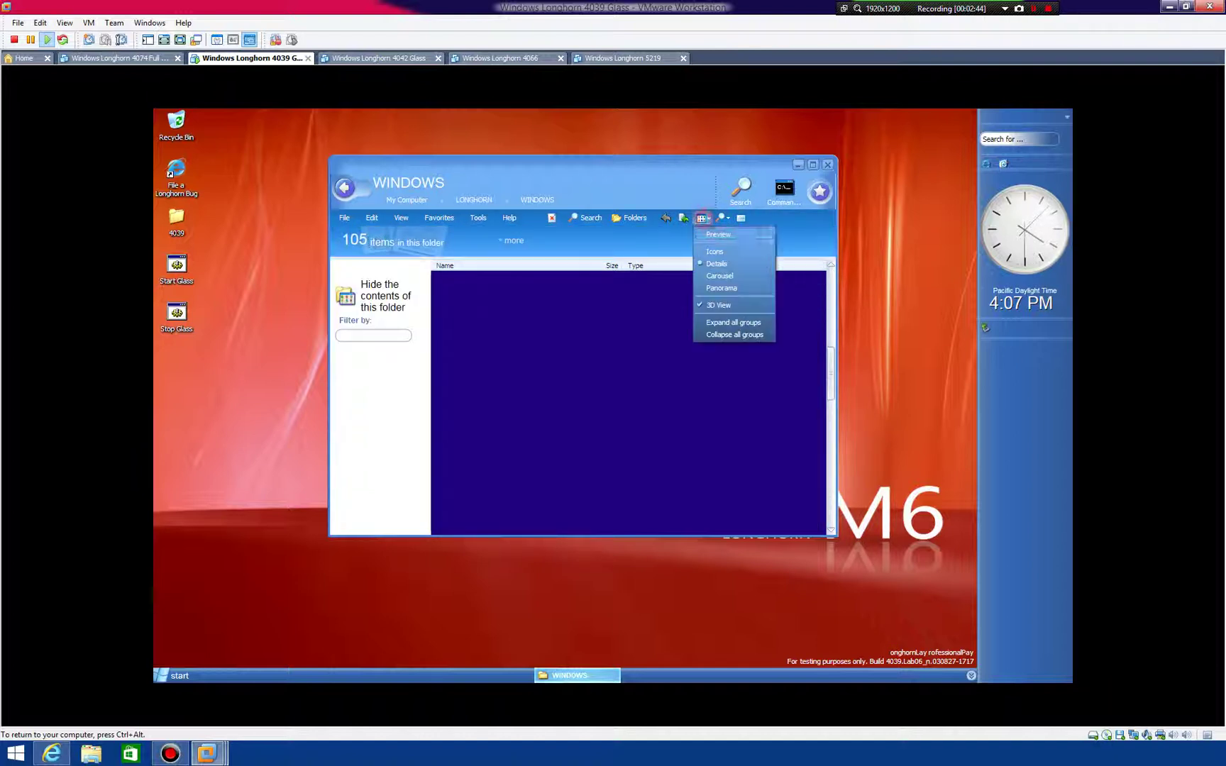
pyautogui.click(701, 218)
pyautogui.click(701, 218)
pyautogui.click(716, 252)
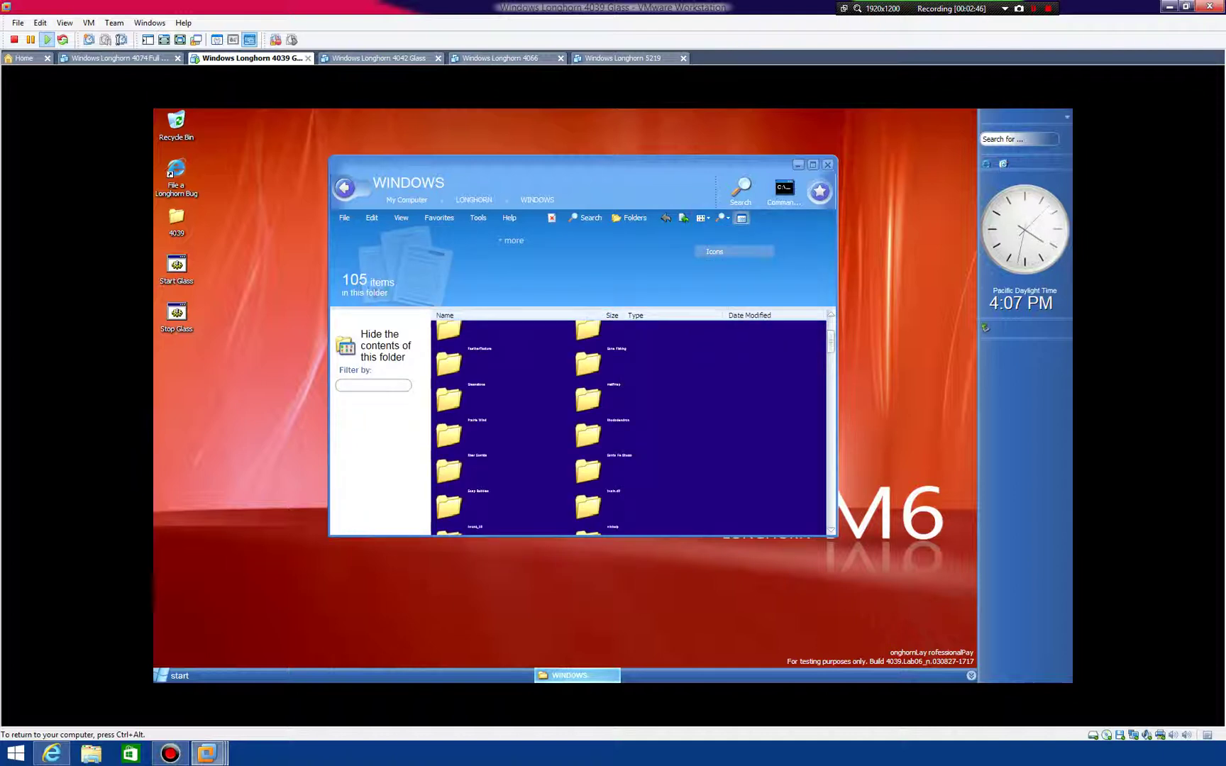
# Step: Look through the folder icons in 3D View and close the WINDOWS folder window
pyautogui.click(639, 380)
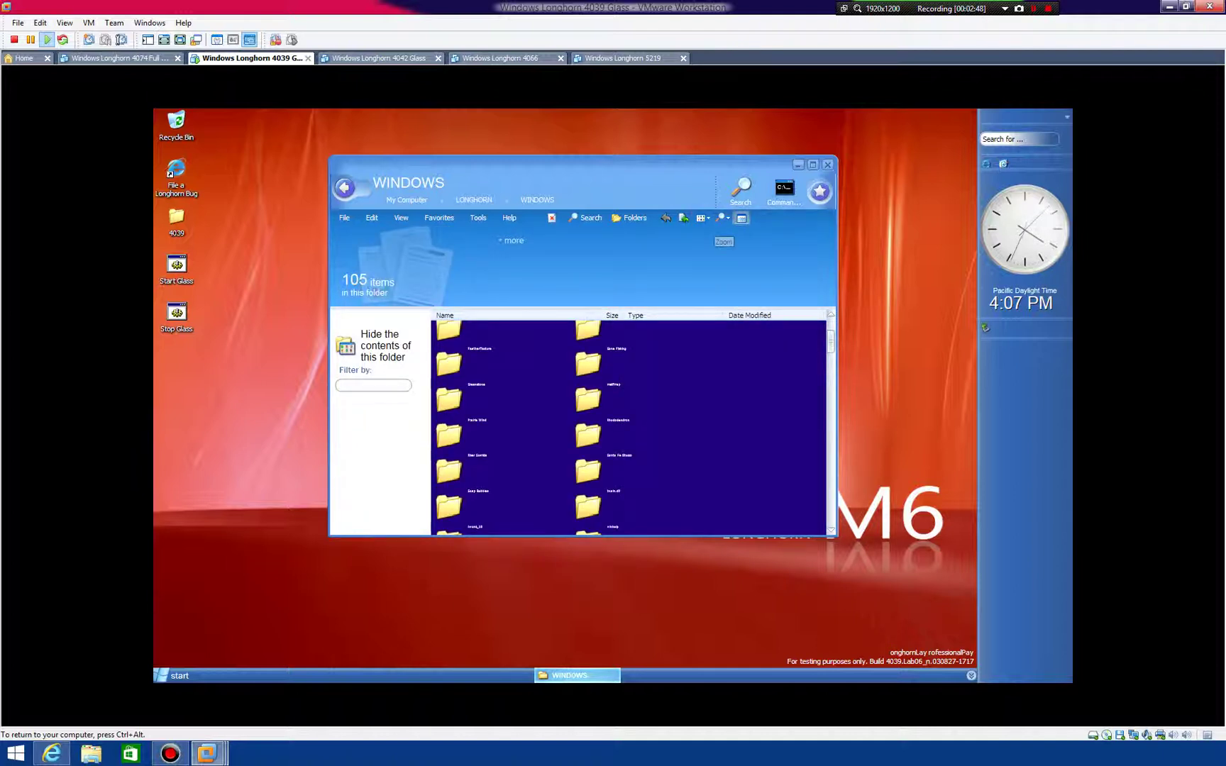
pyautogui.moveTo(830, 341); pyautogui.dragTo(831, 384)
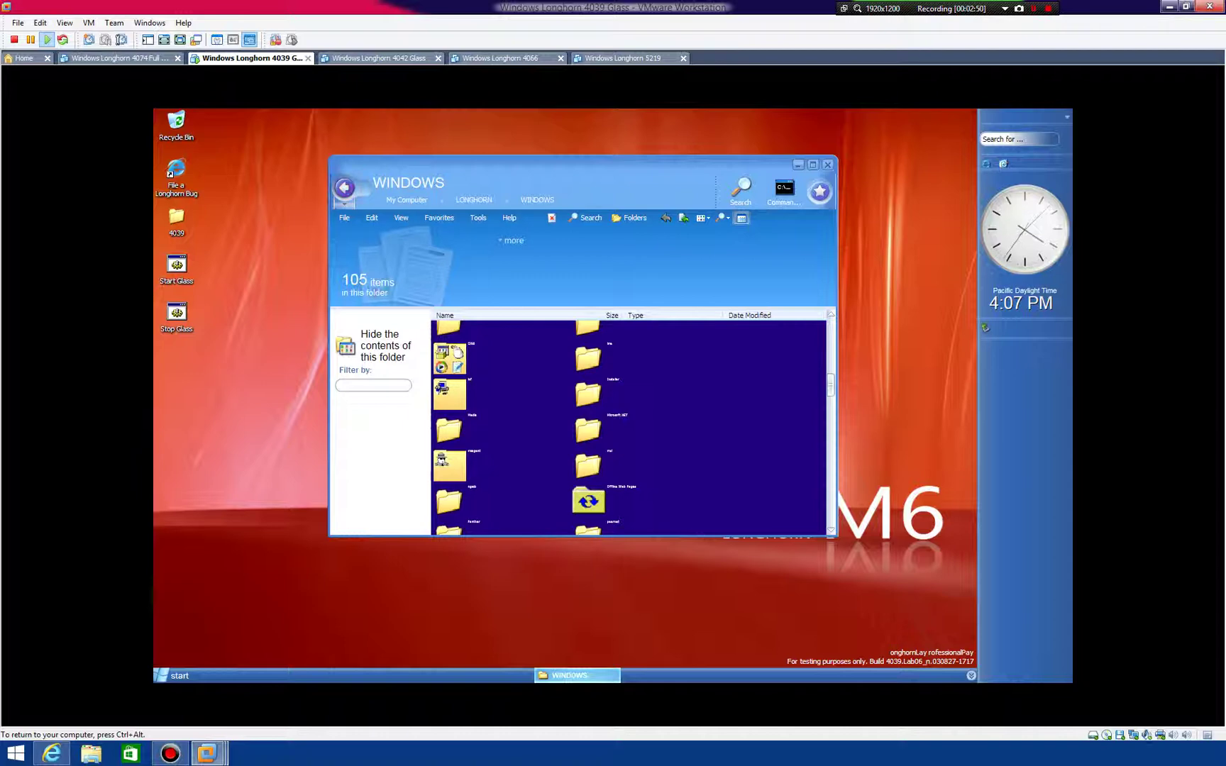
pyautogui.click(345, 187)
pyautogui.click(827, 164)
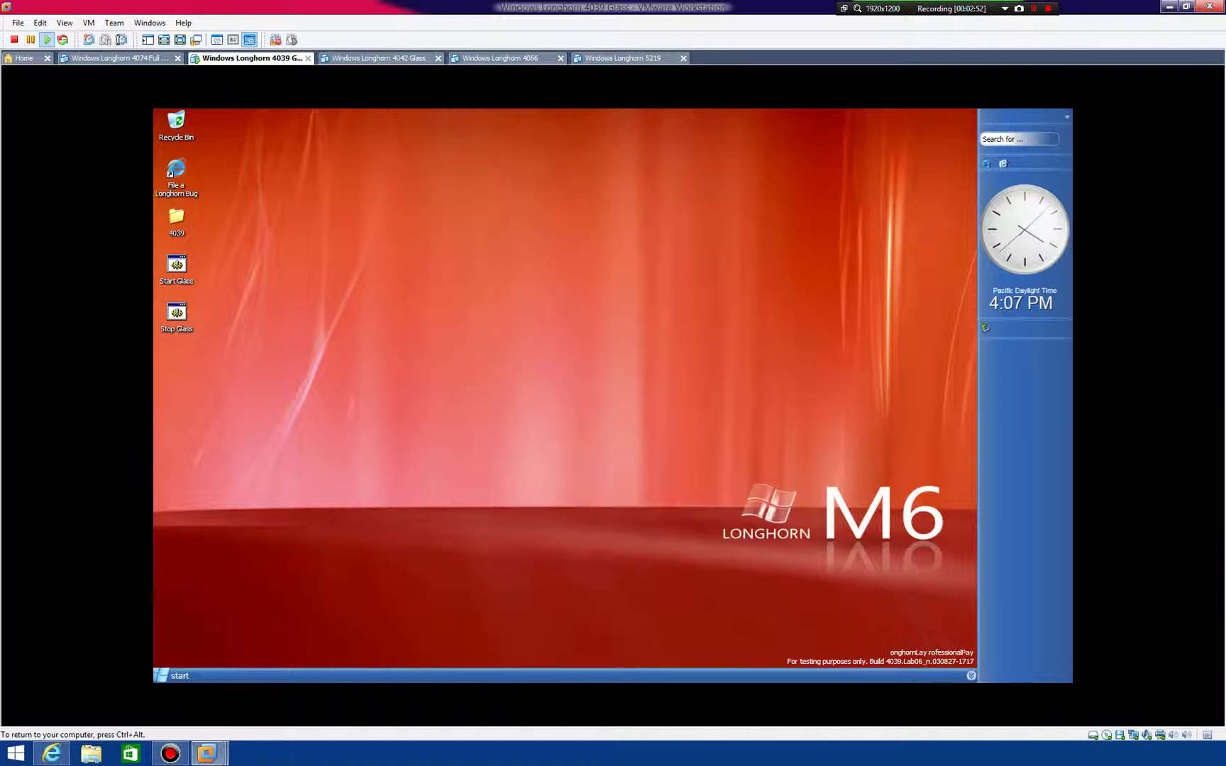
# Step: Open the LONGHORN drive through My Computer
pyautogui.click(174, 675)
pyautogui.click(334, 489)
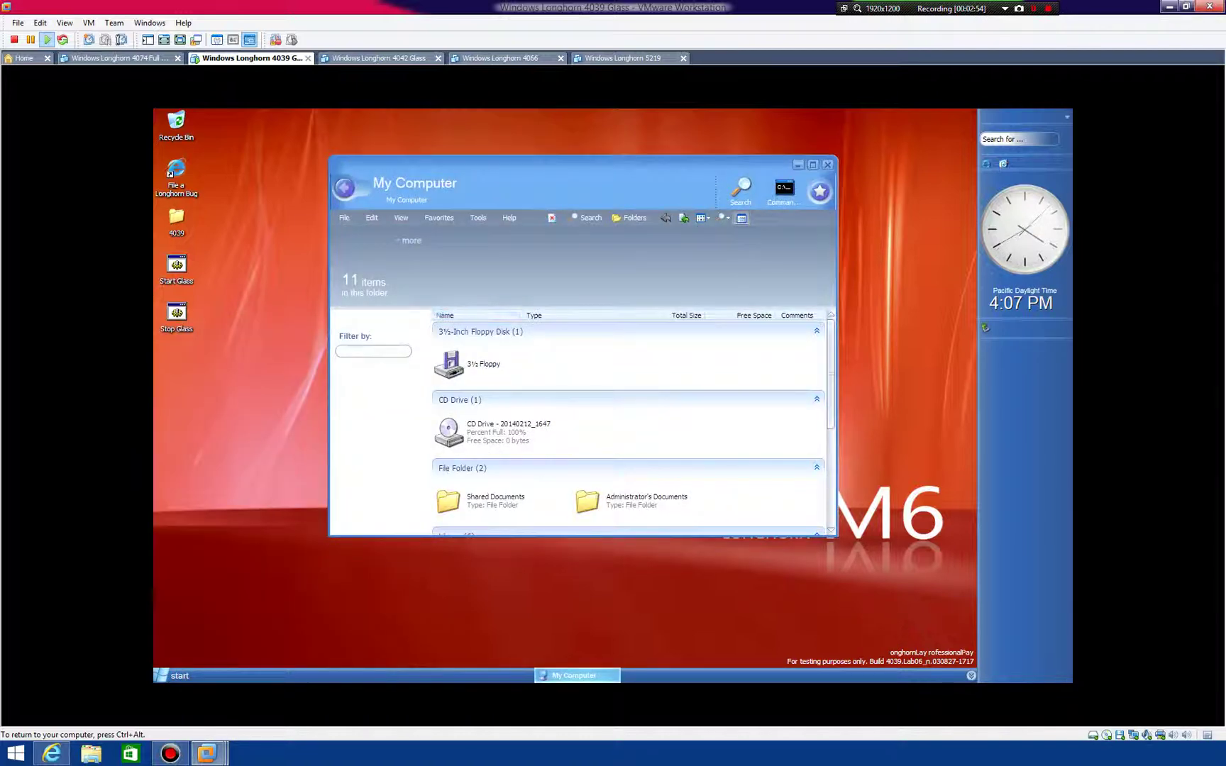
pyautogui.scroll(-4, 479, 489)
pyautogui.doubleClick(480, 498)
pyautogui.doubleClick(480, 499)
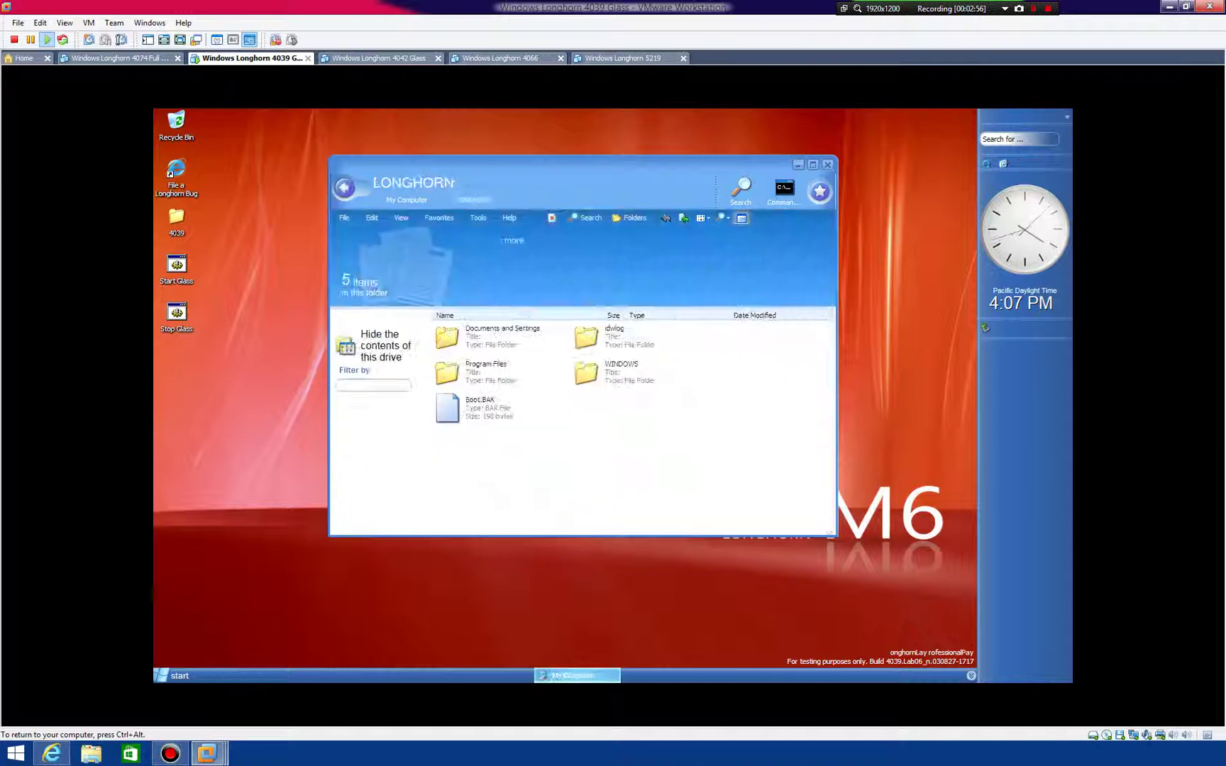
# Step: Check the icon zoom slider and turn off the Preview for the LONGHORN drive
pyautogui.click(722, 218)
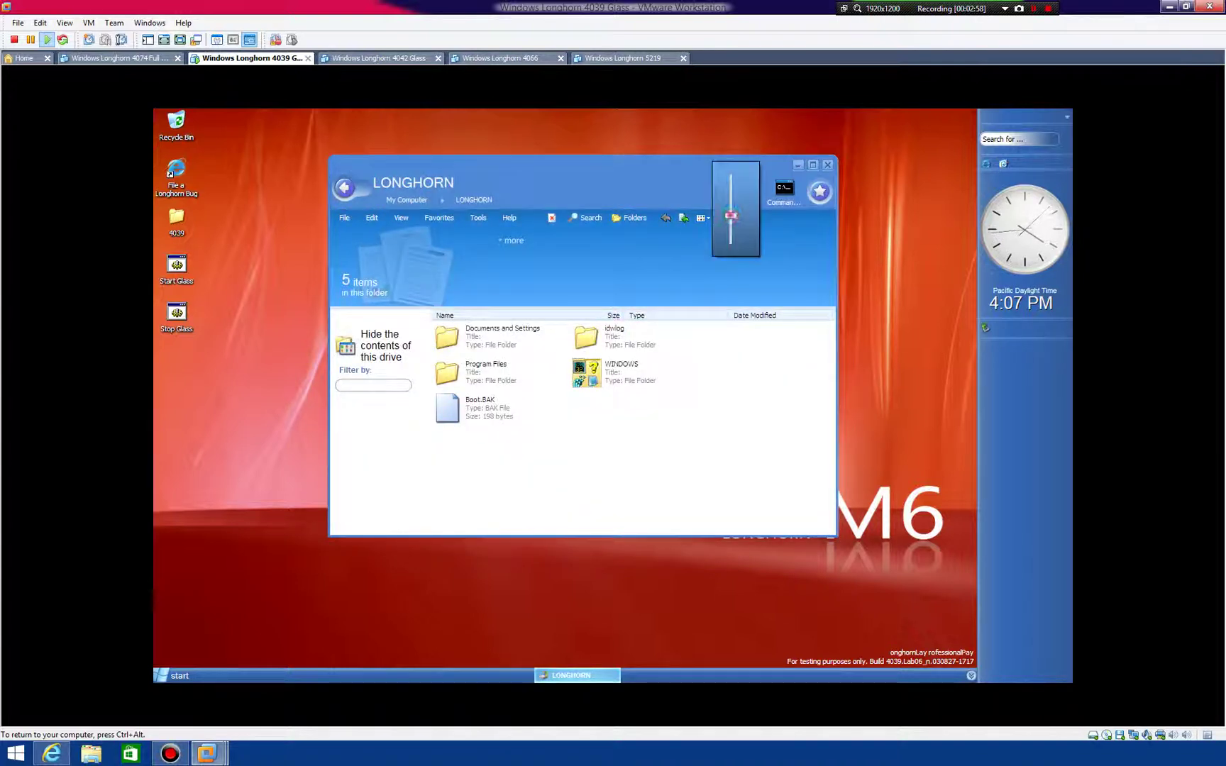
pyautogui.click(730, 217)
pyautogui.click(790, 220)
pyautogui.click(741, 219)
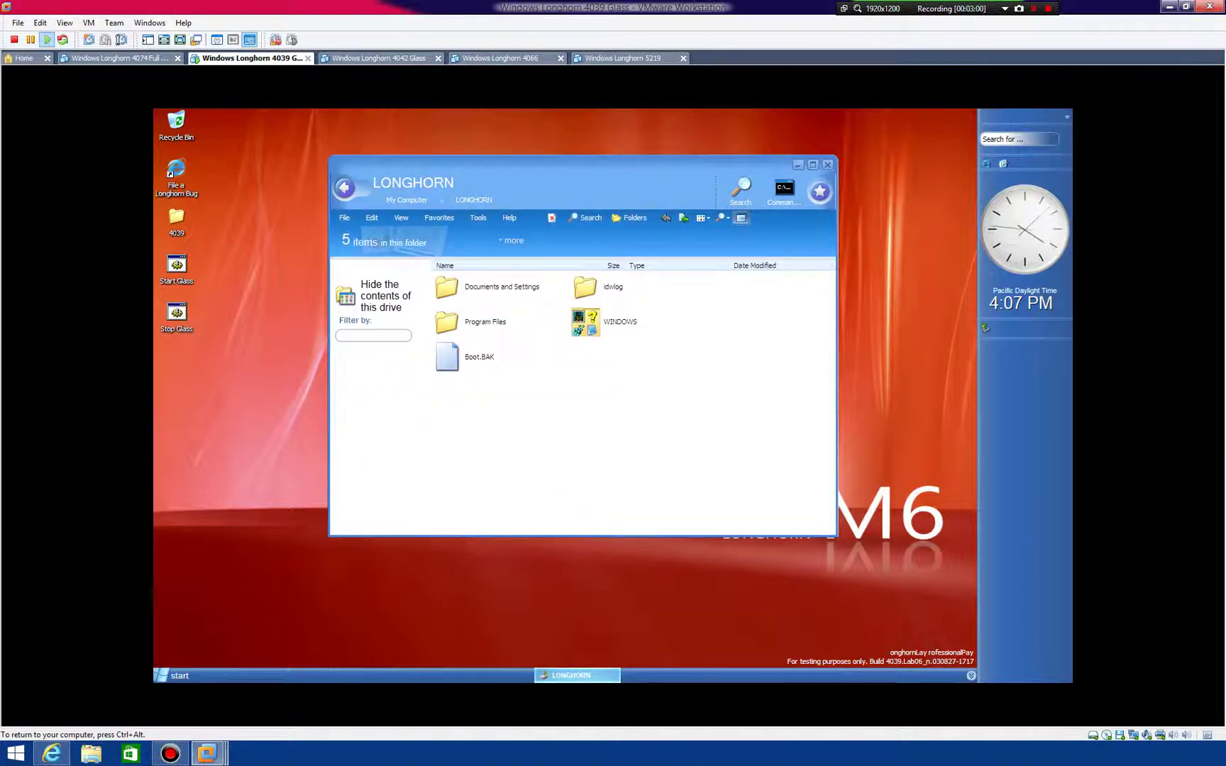
# Step: Visit the Program Files folder briefly, return to the LONGHORN drive and open the WINDOWS folder
pyautogui.click(495, 289)
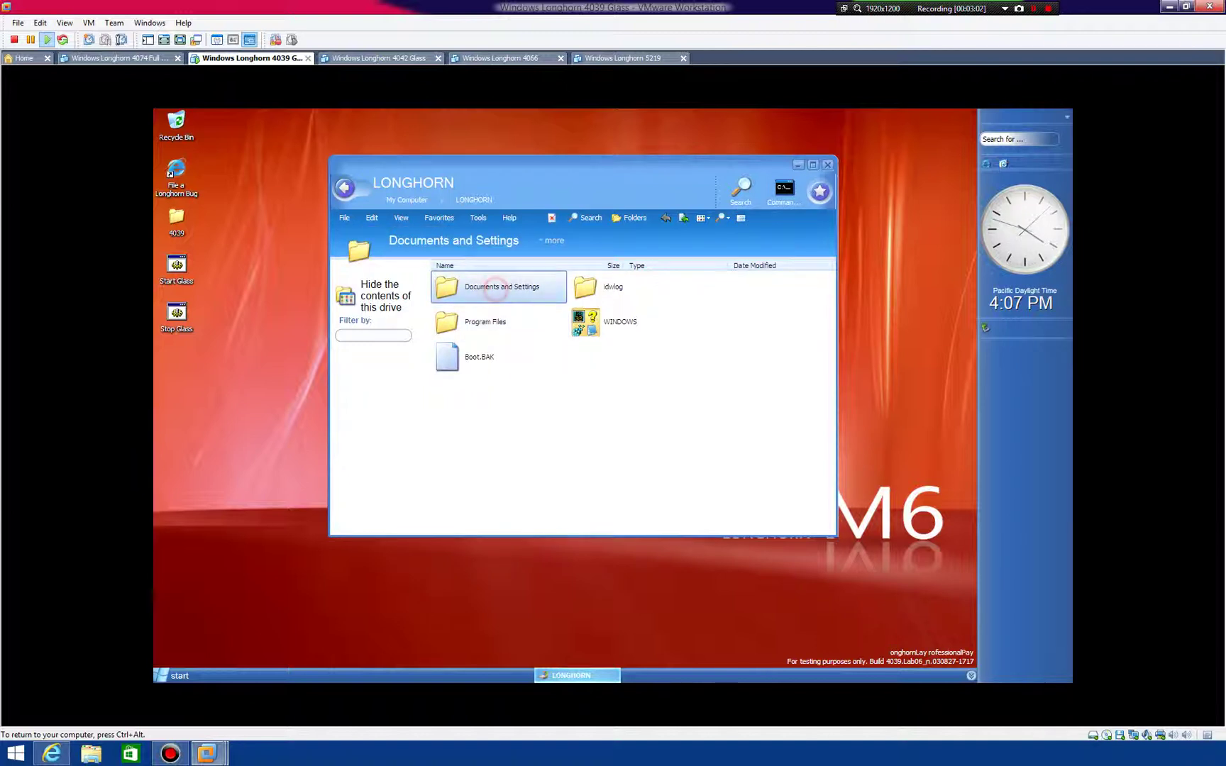
pyautogui.doubleClick(471, 323)
pyautogui.click(344, 187)
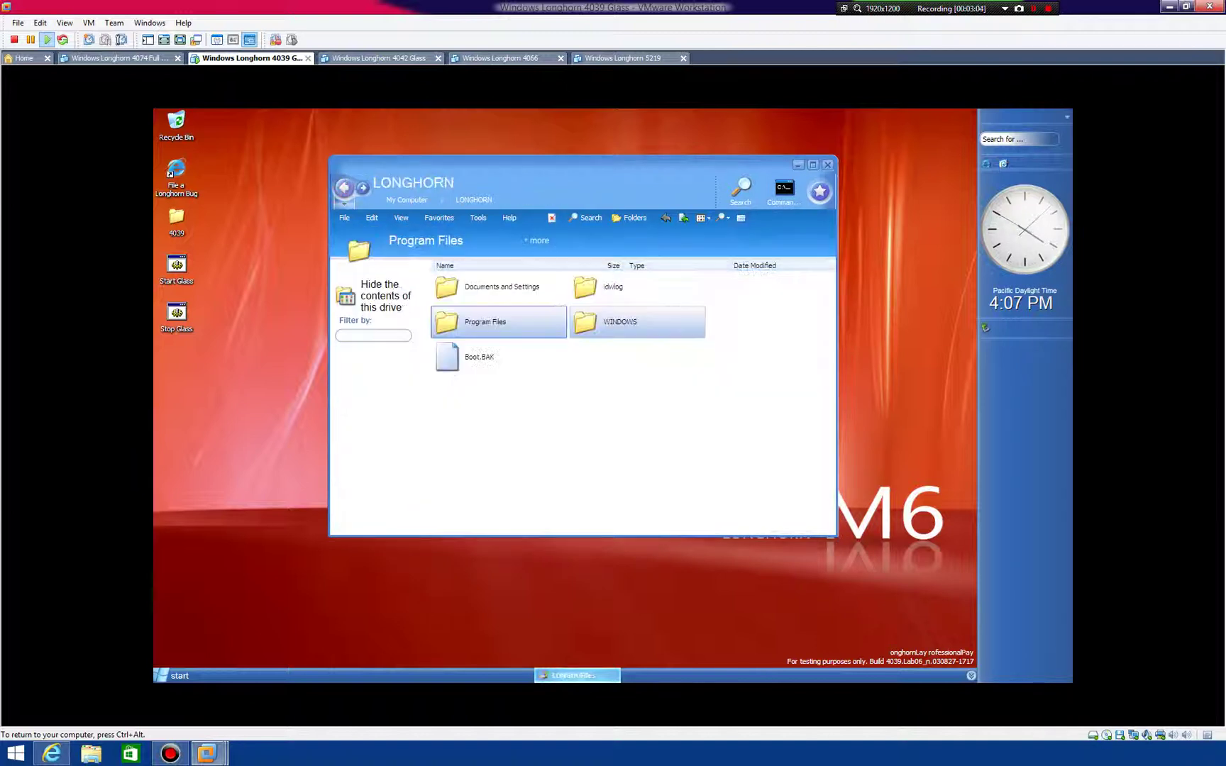
pyautogui.doubleClick(621, 322)
# Step: Turn 3D View off and on again for the WINDOWS folder, and set its layout to Carousel
pyautogui.click(701, 218)
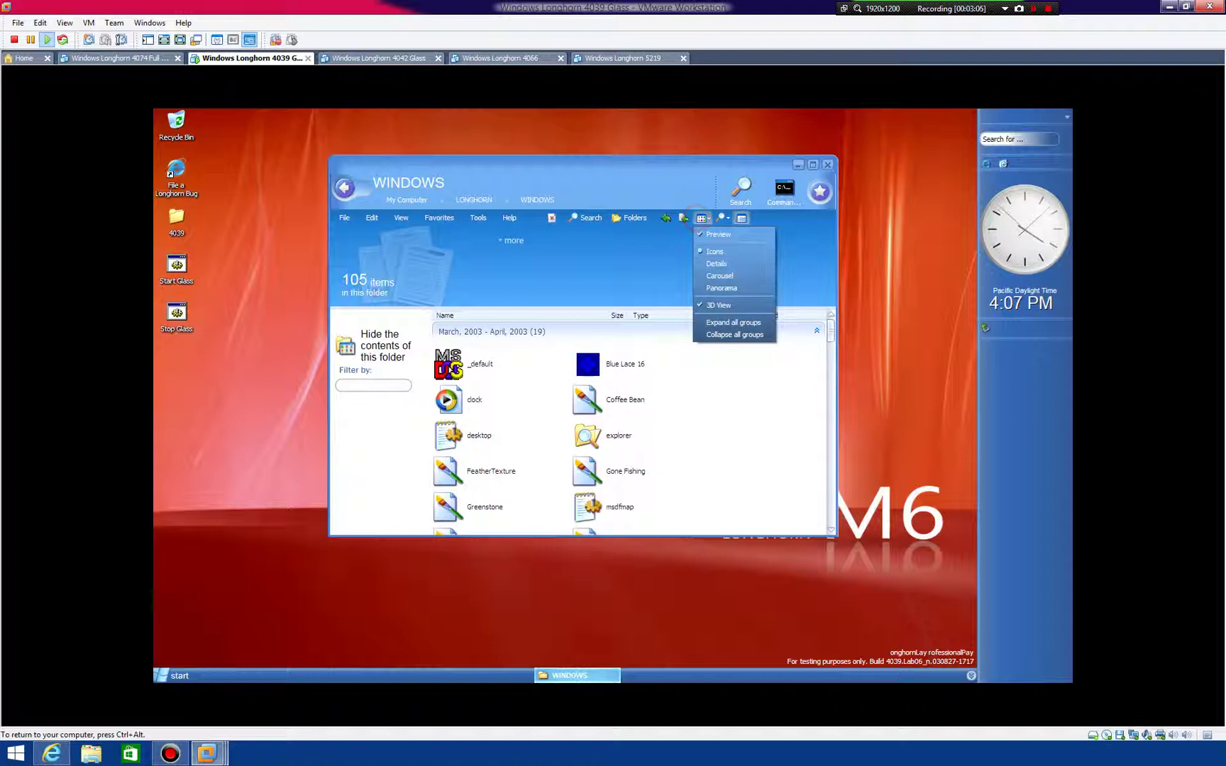
pyautogui.click(718, 305)
pyautogui.click(701, 218)
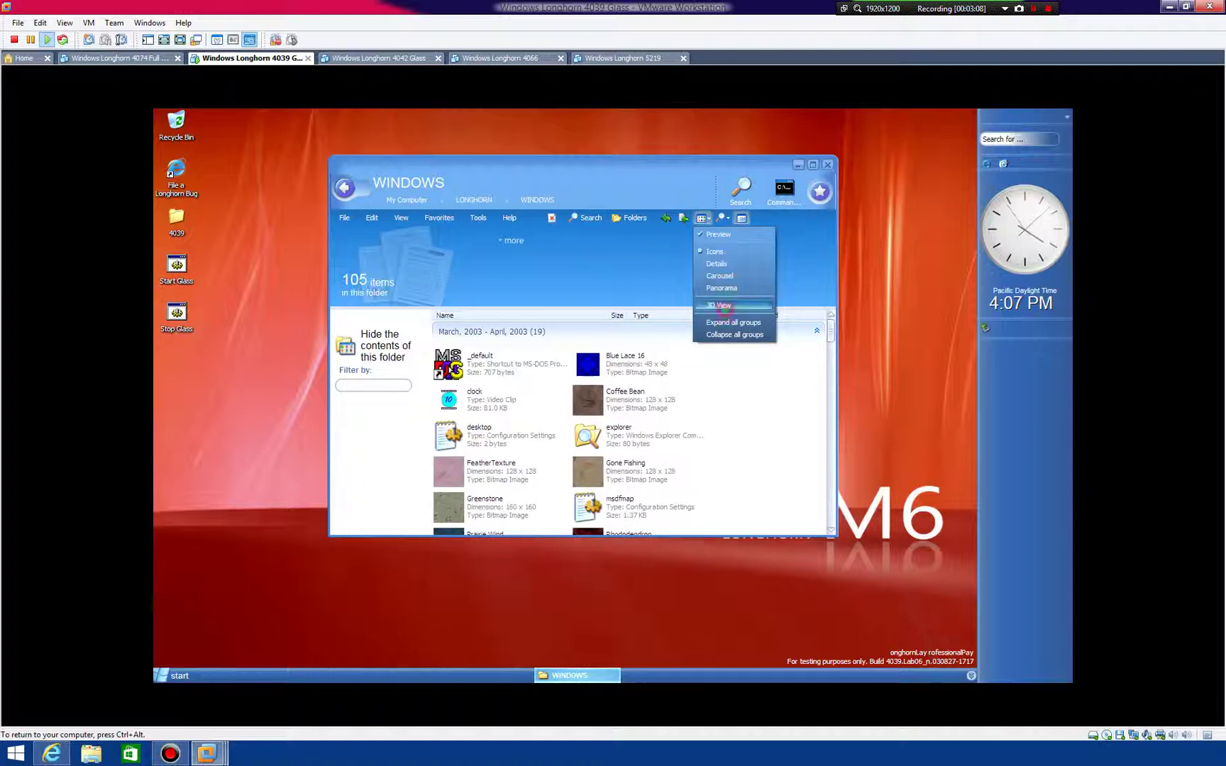
pyautogui.click(720, 305)
pyautogui.click(701, 218)
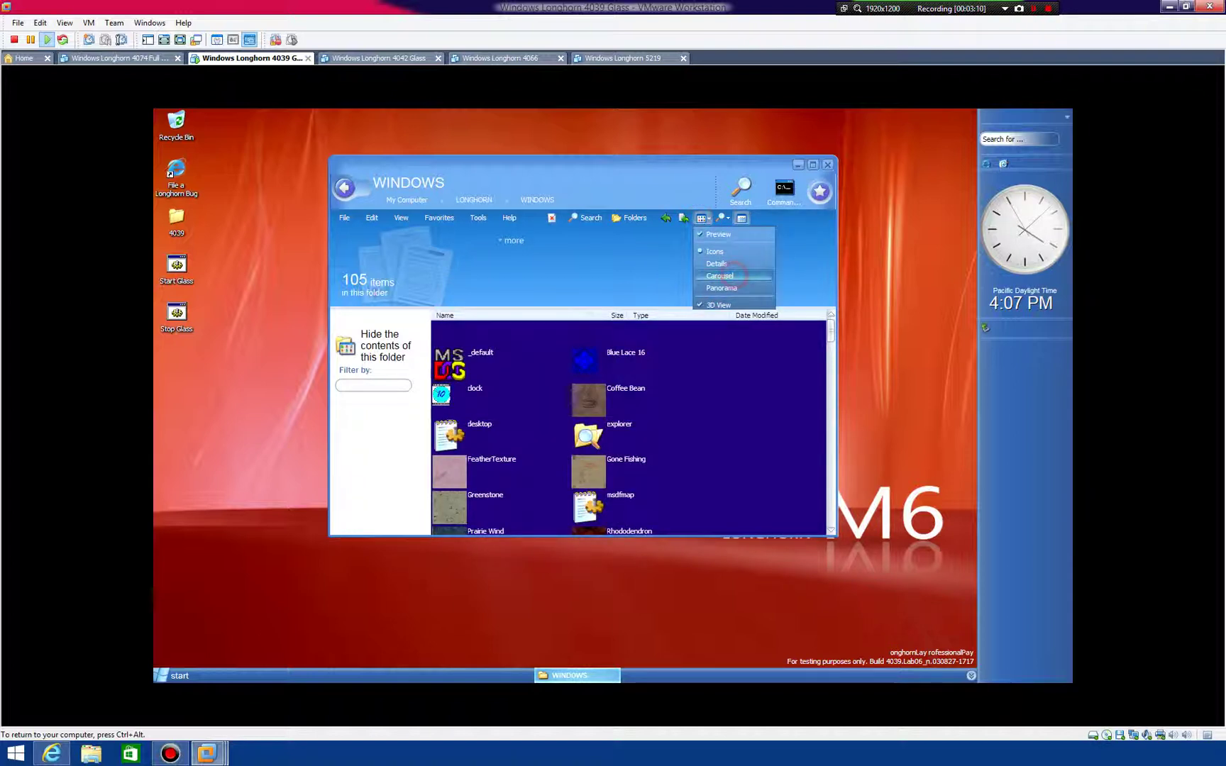
pyautogui.click(720, 276)
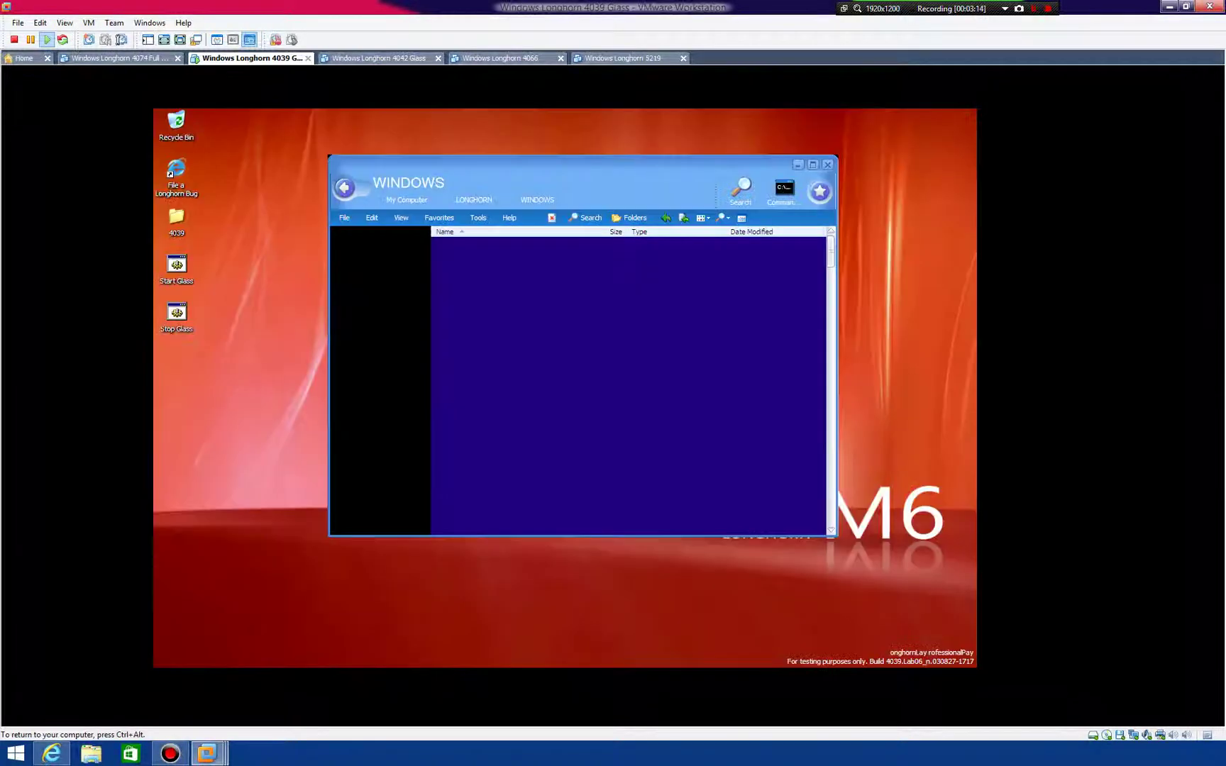
# Step: Move the WINDOWS folder window aside and alternate its layout between Panorama and Carousel, ending on Panorama
pyautogui.moveTo(534, 169); pyautogui.dragTo(425, 163)
pyautogui.click(593, 212)
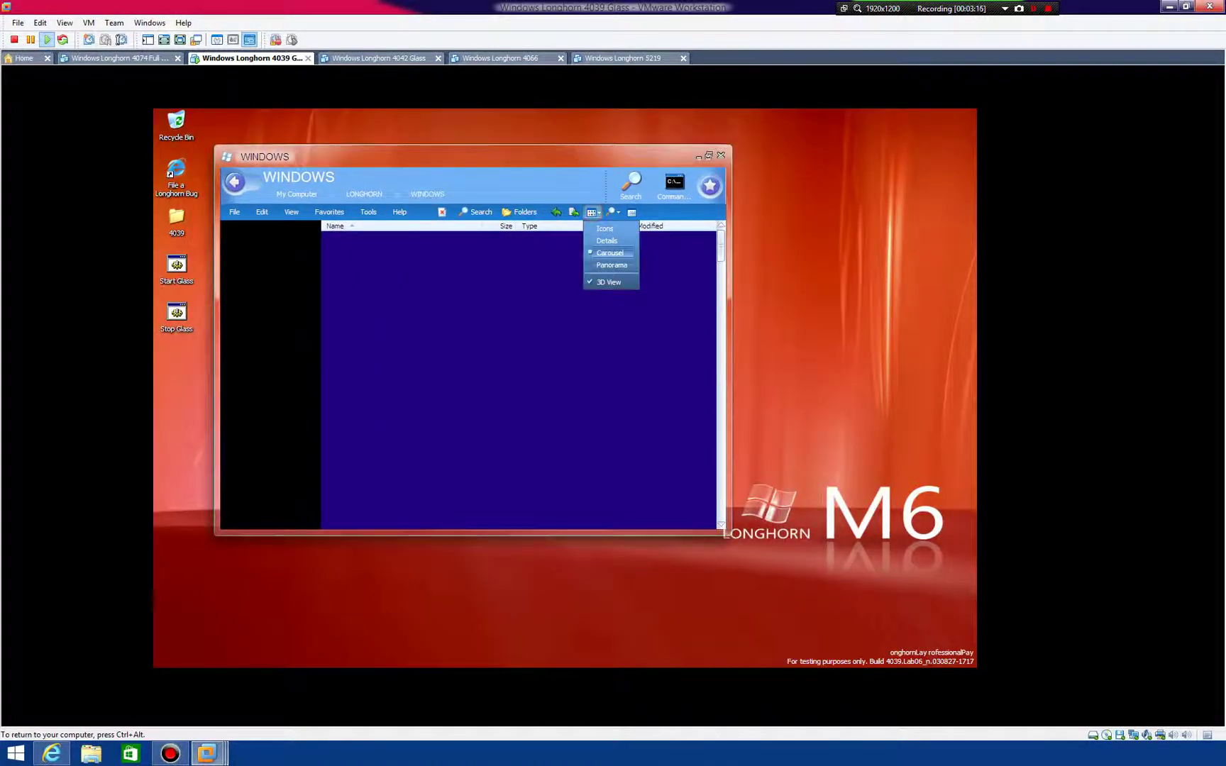
pyautogui.click(611, 265)
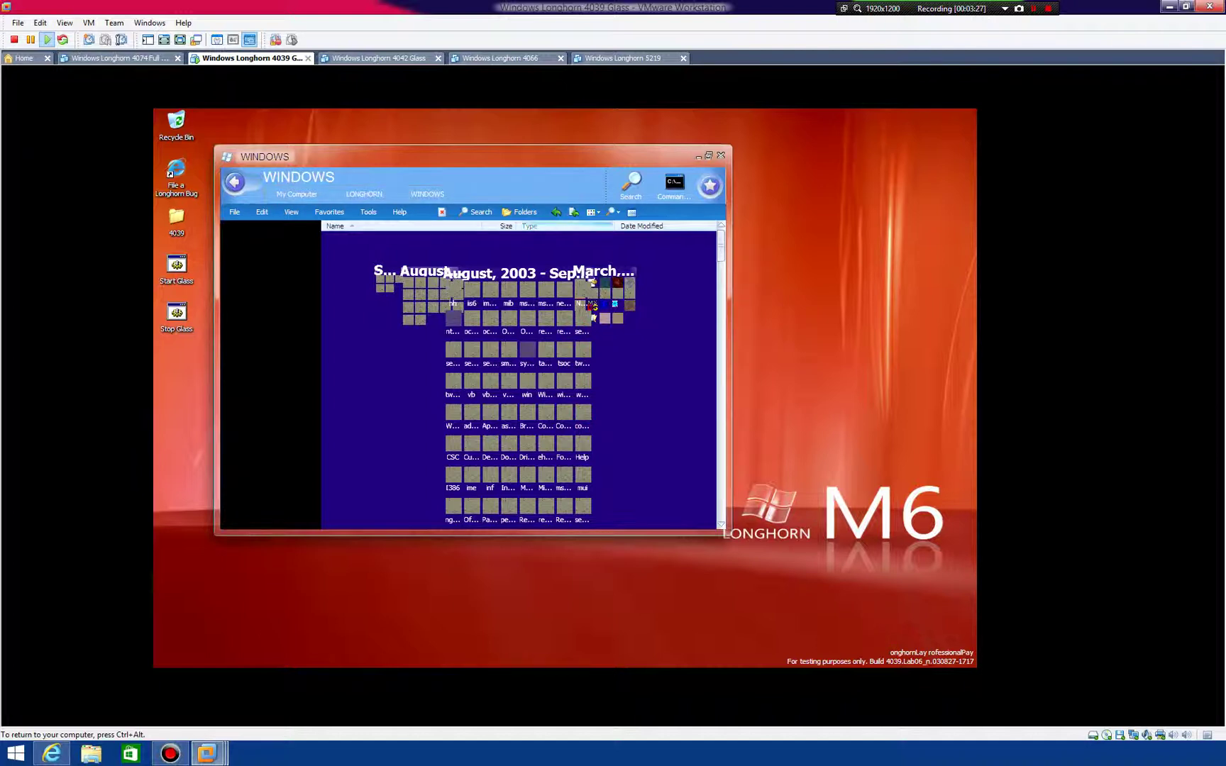
pyautogui.click(591, 212)
pyautogui.click(609, 253)
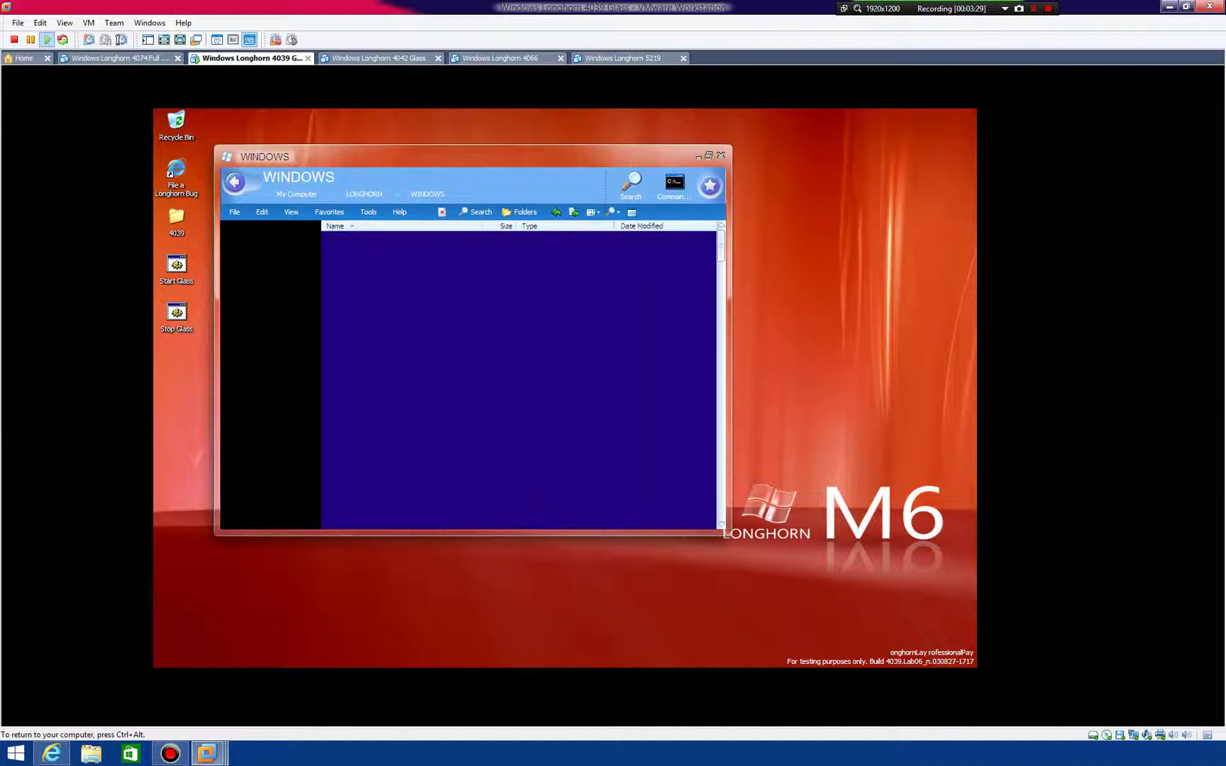
pyautogui.click(591, 213)
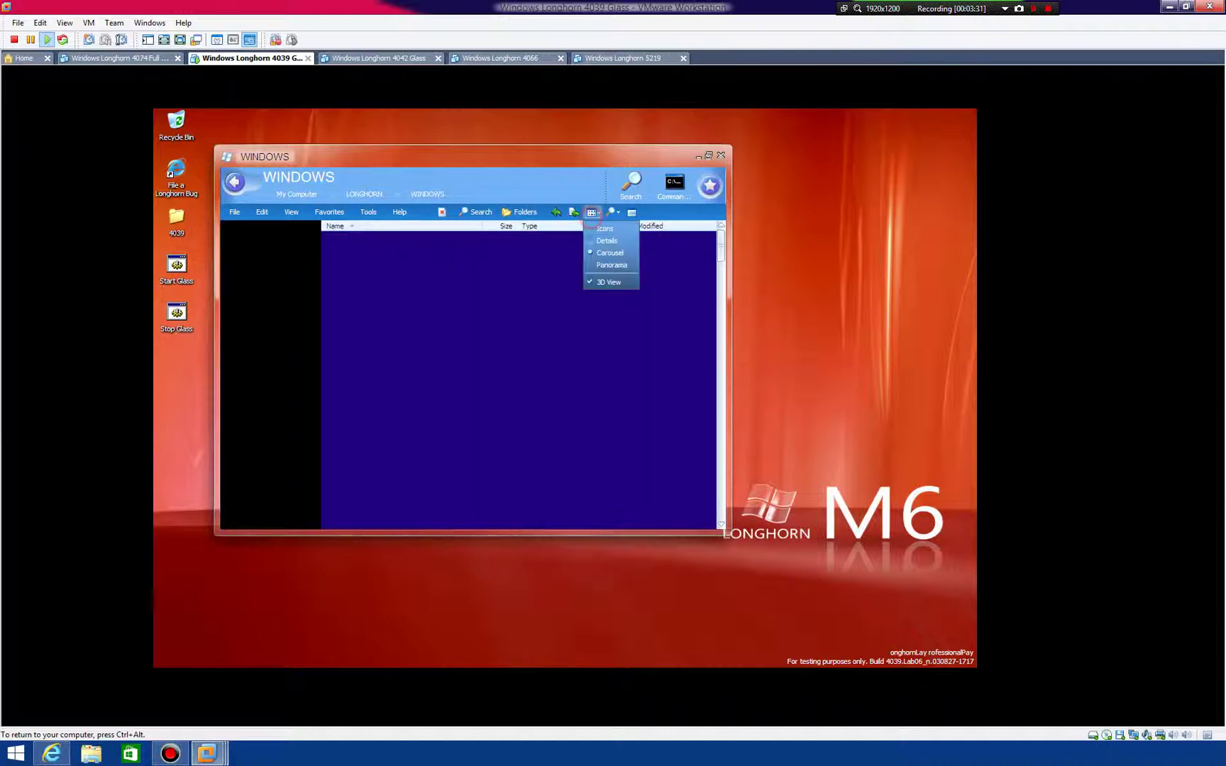
pyautogui.click(609, 270)
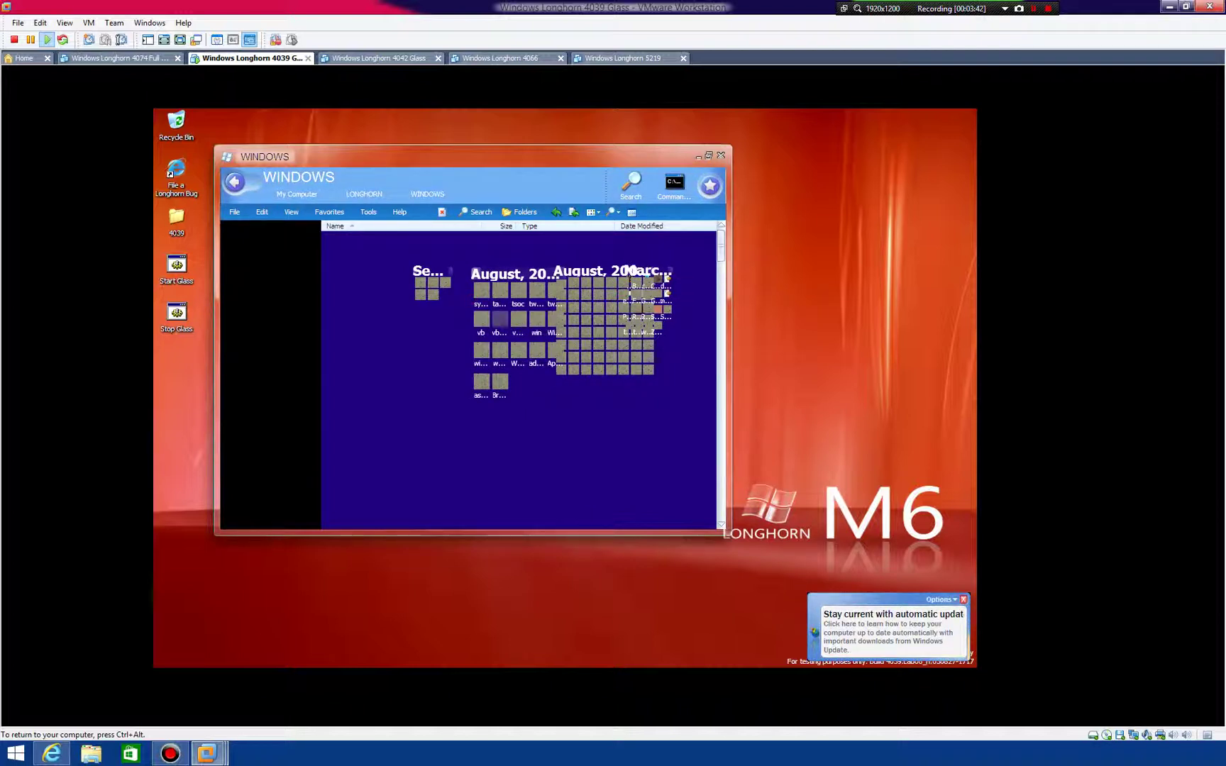
# Step: Try to minimize the sidebar, and close the WINDOWS folder window
pyautogui.rightClick(1000, 480)
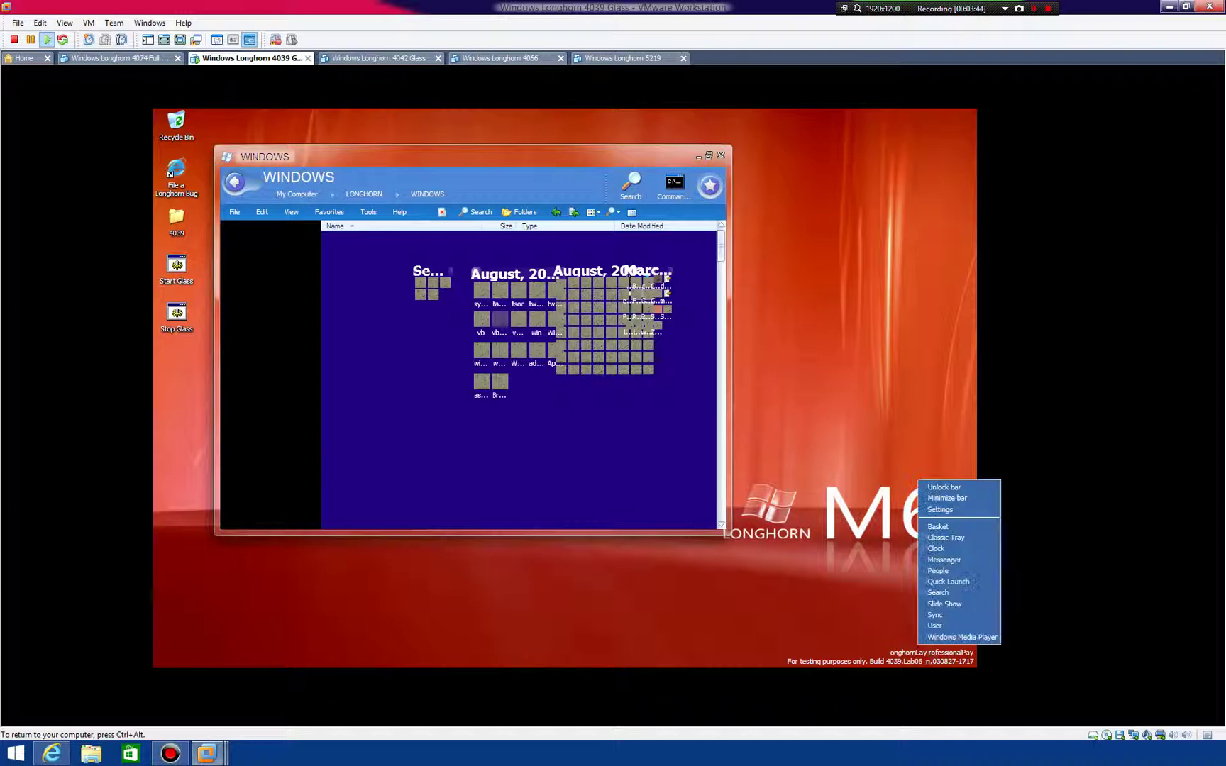
pyautogui.click(972, 498)
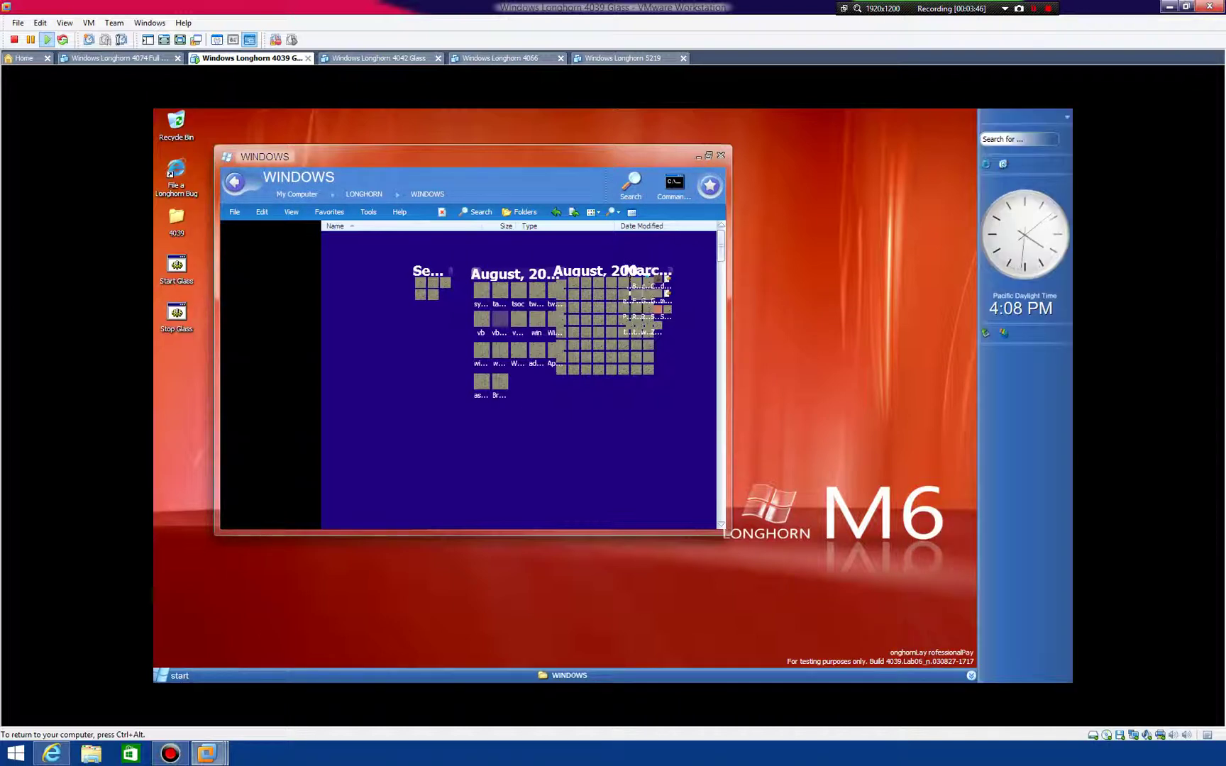
pyautogui.click(721, 155)
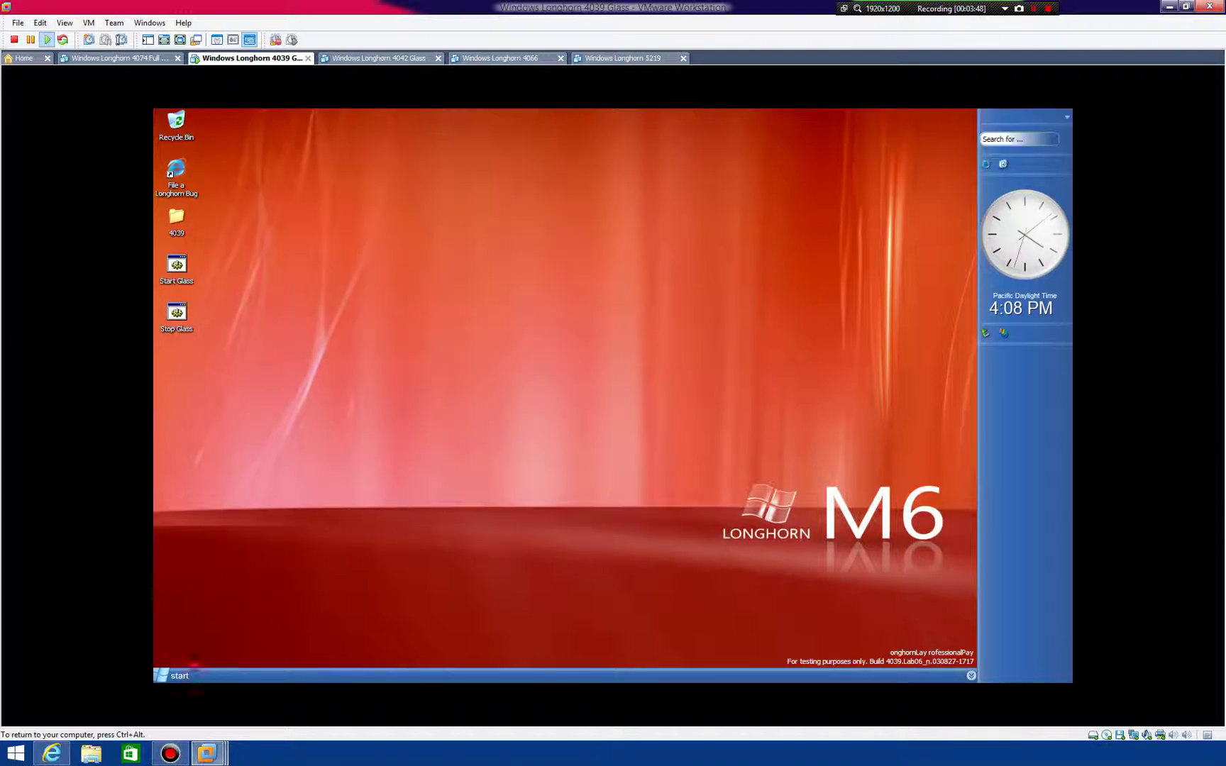
# Step: Reopen the WINDOWS folder on the LONGHORN drive through My Computer
pyautogui.click(185, 674)
pyautogui.click(322, 489)
pyautogui.scroll(-5, 493, 425)
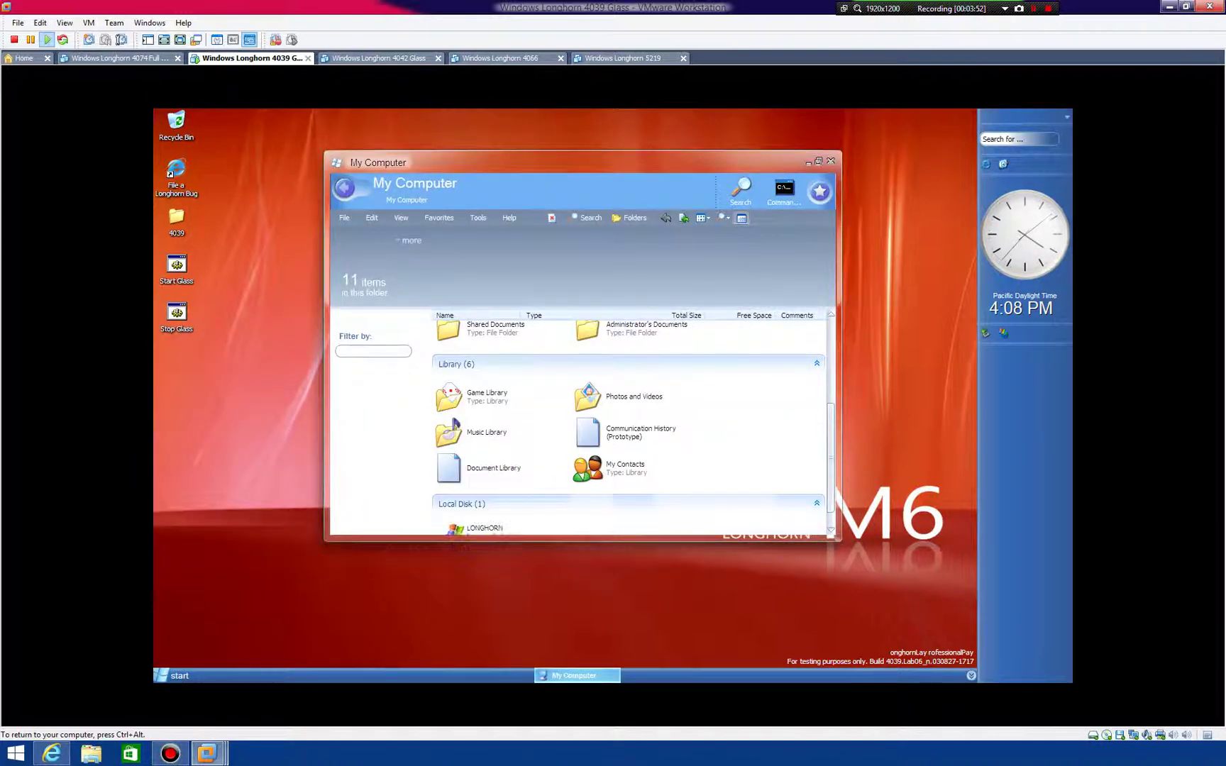
pyautogui.doubleClick(493, 507)
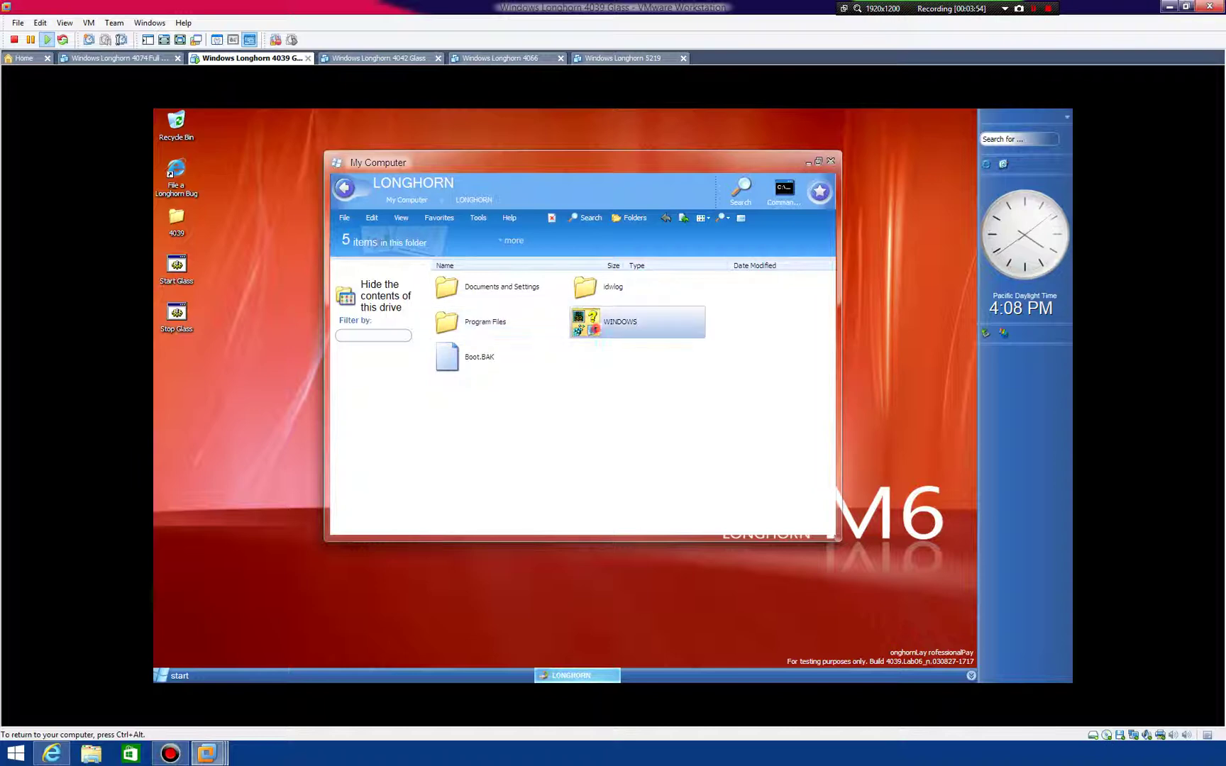
pyautogui.doubleClick(585, 321)
# Step: Set the reopened WINDOWS folder's layout to Panorama and turn its 3D View off and on again
pyautogui.click(701, 217)
pyautogui.click(713, 287)
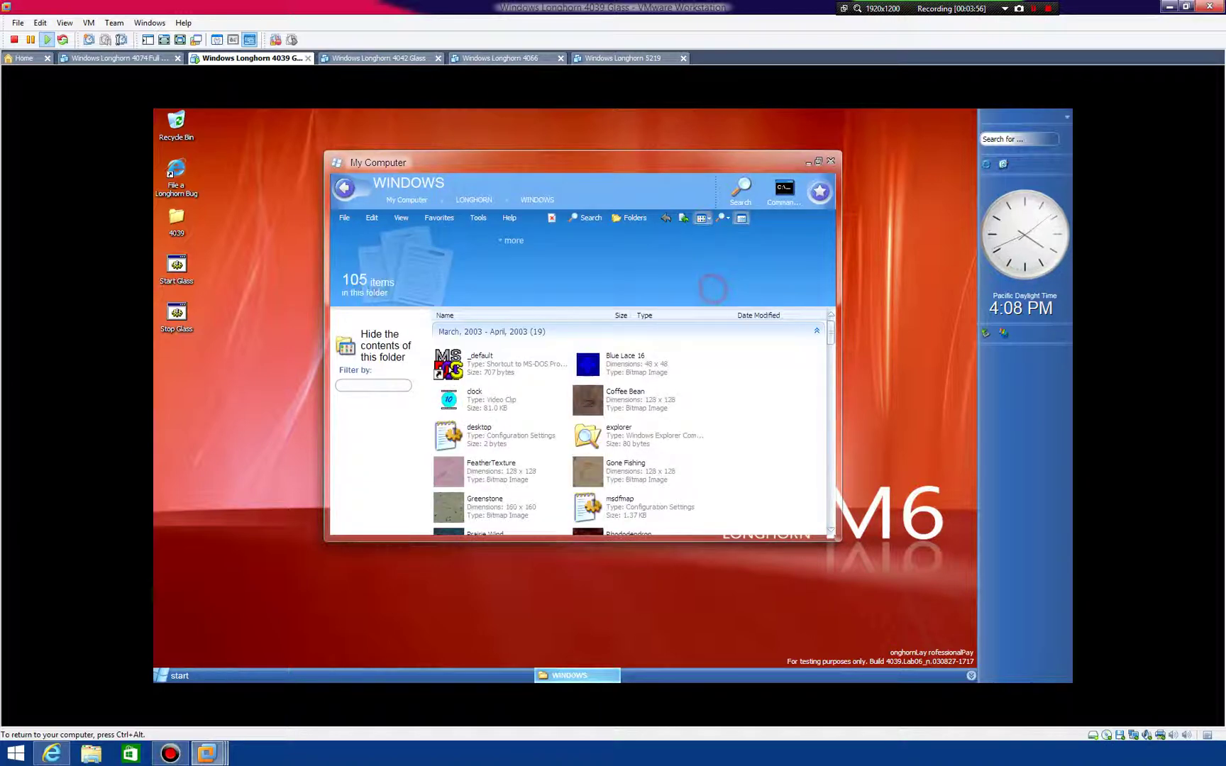
pyautogui.click(700, 221)
pyautogui.click(701, 218)
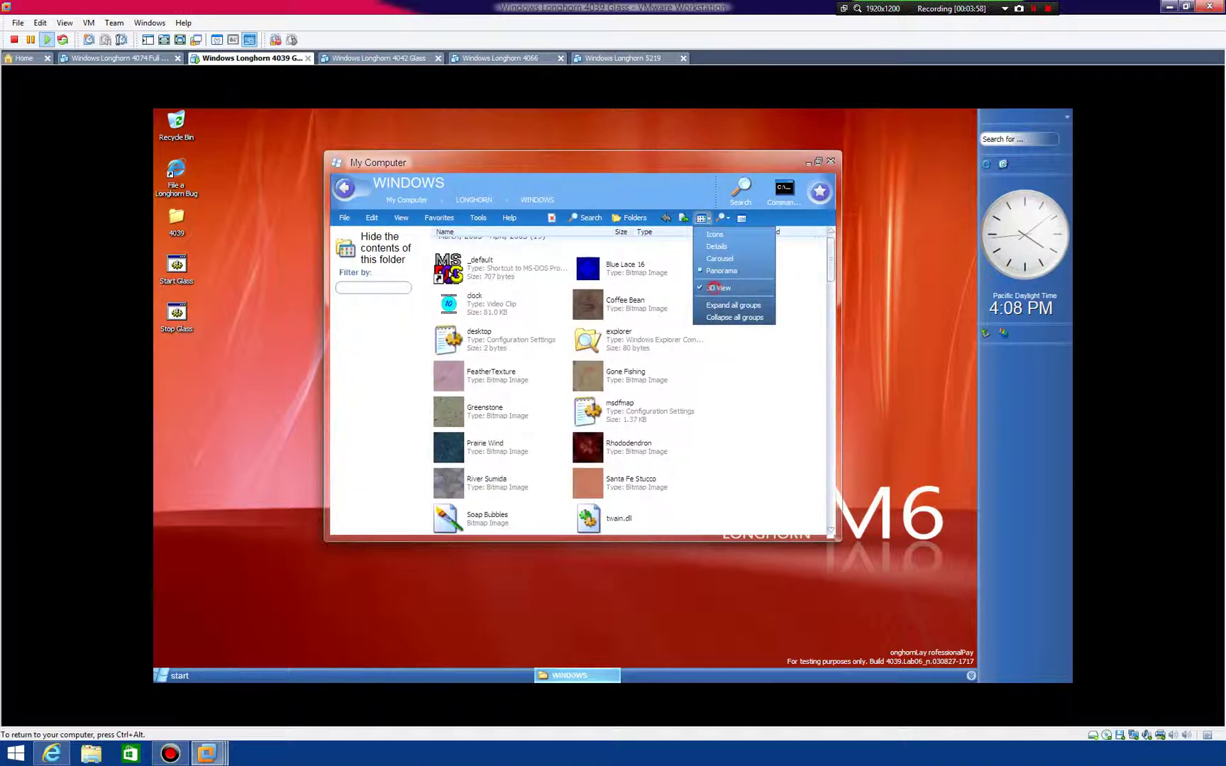
pyautogui.click(718, 292)
pyautogui.click(701, 217)
pyautogui.click(725, 284)
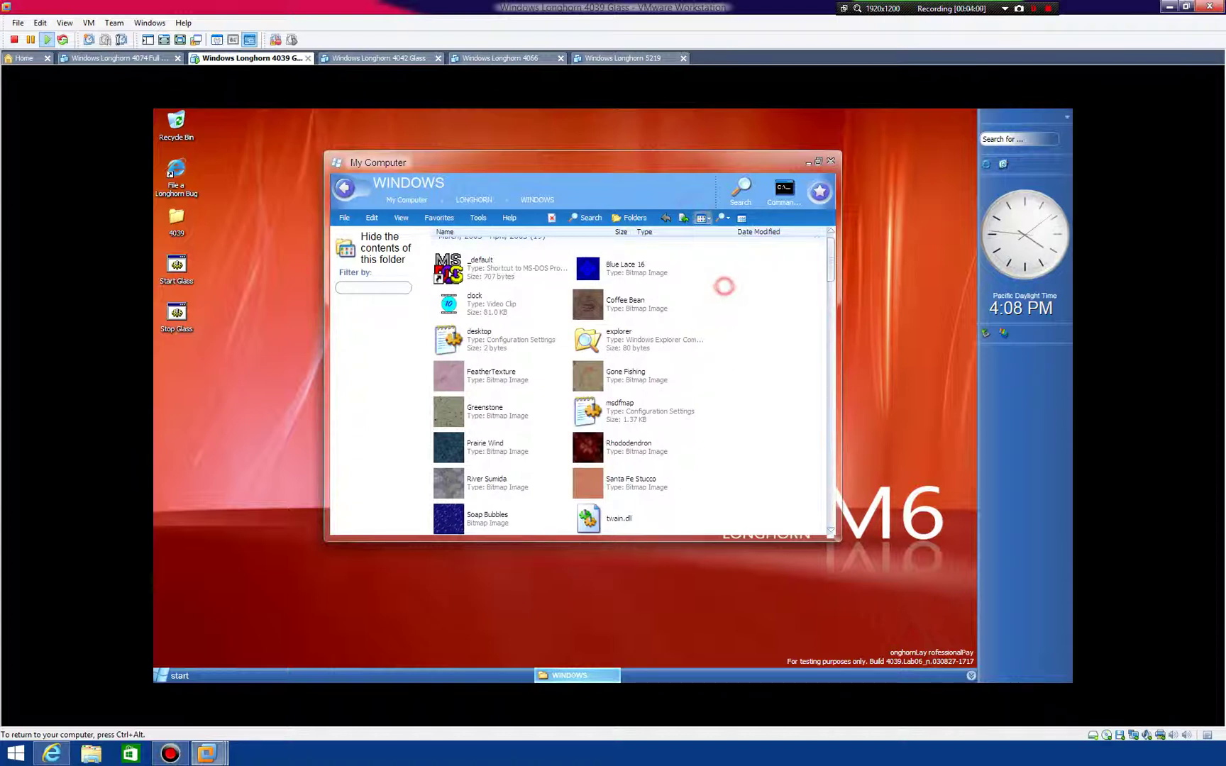
# Step: Show the WINDOWS folder in the Carousel and Panorama layouts, and close its window
pyautogui.click(700, 218)
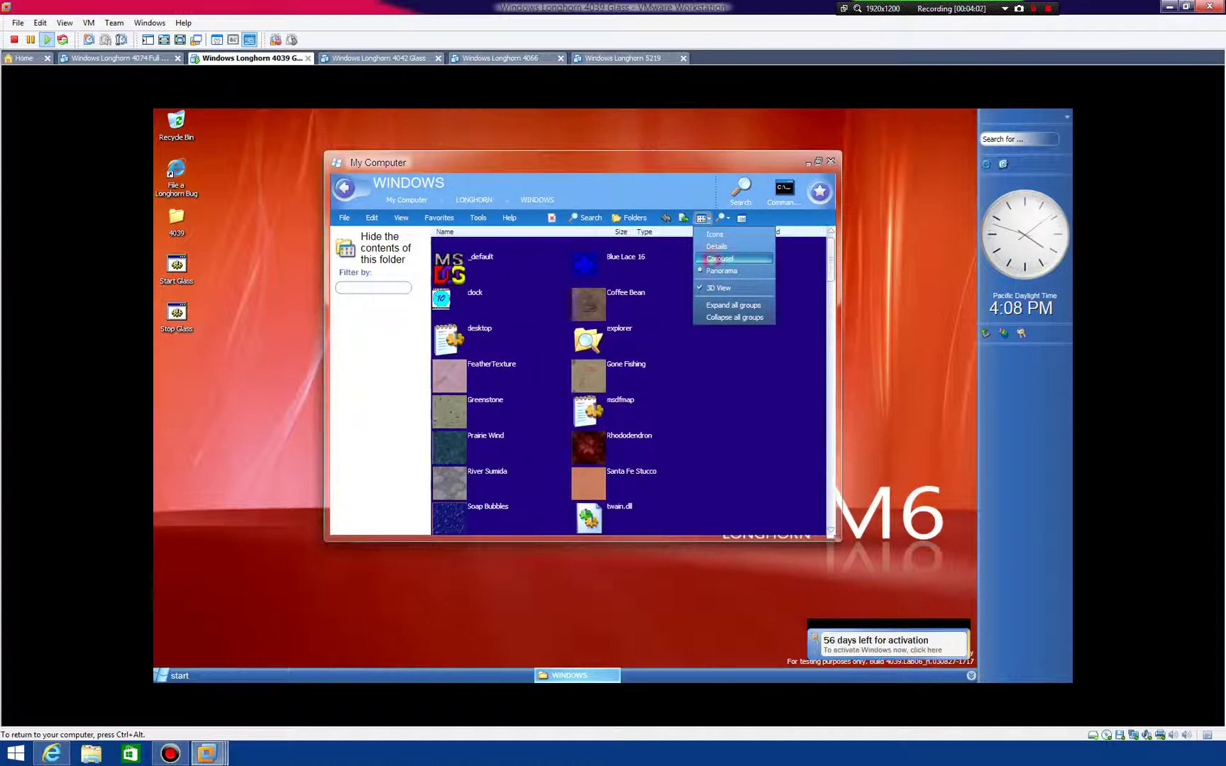
pyautogui.click(720, 258)
pyautogui.click(701, 218)
pyautogui.click(721, 271)
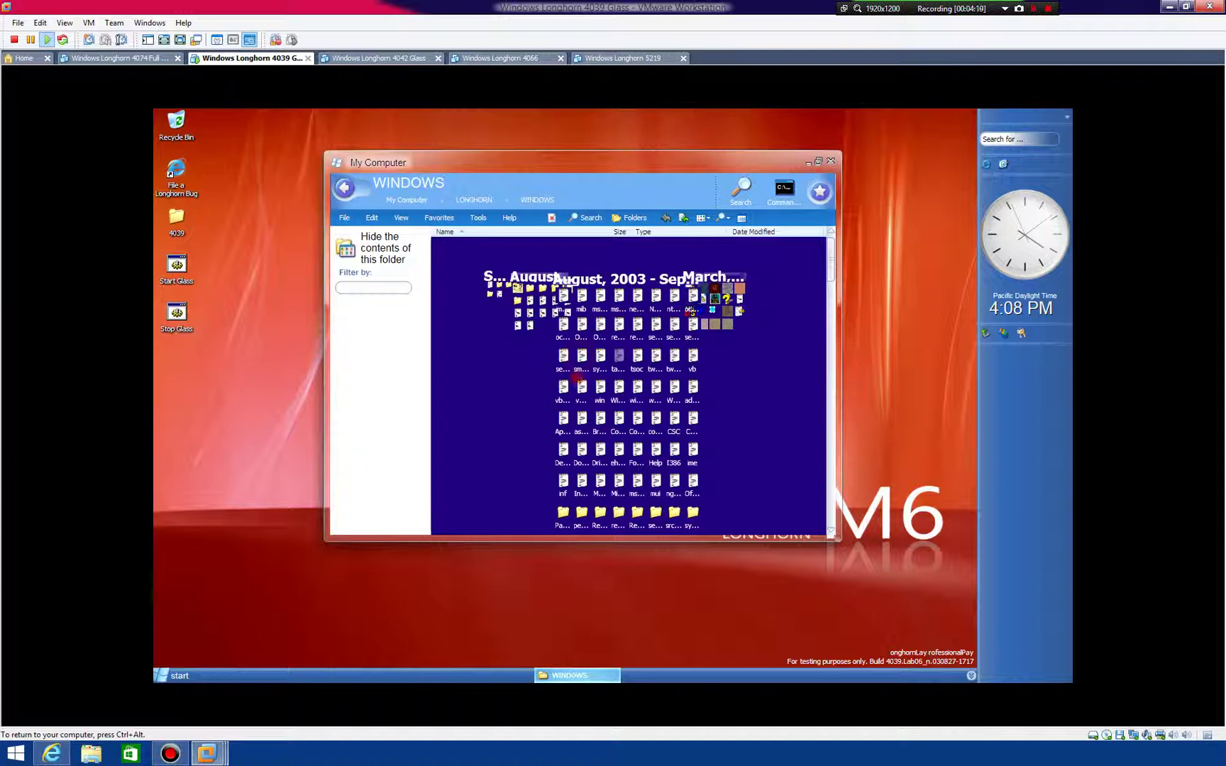
pyautogui.click(831, 161)
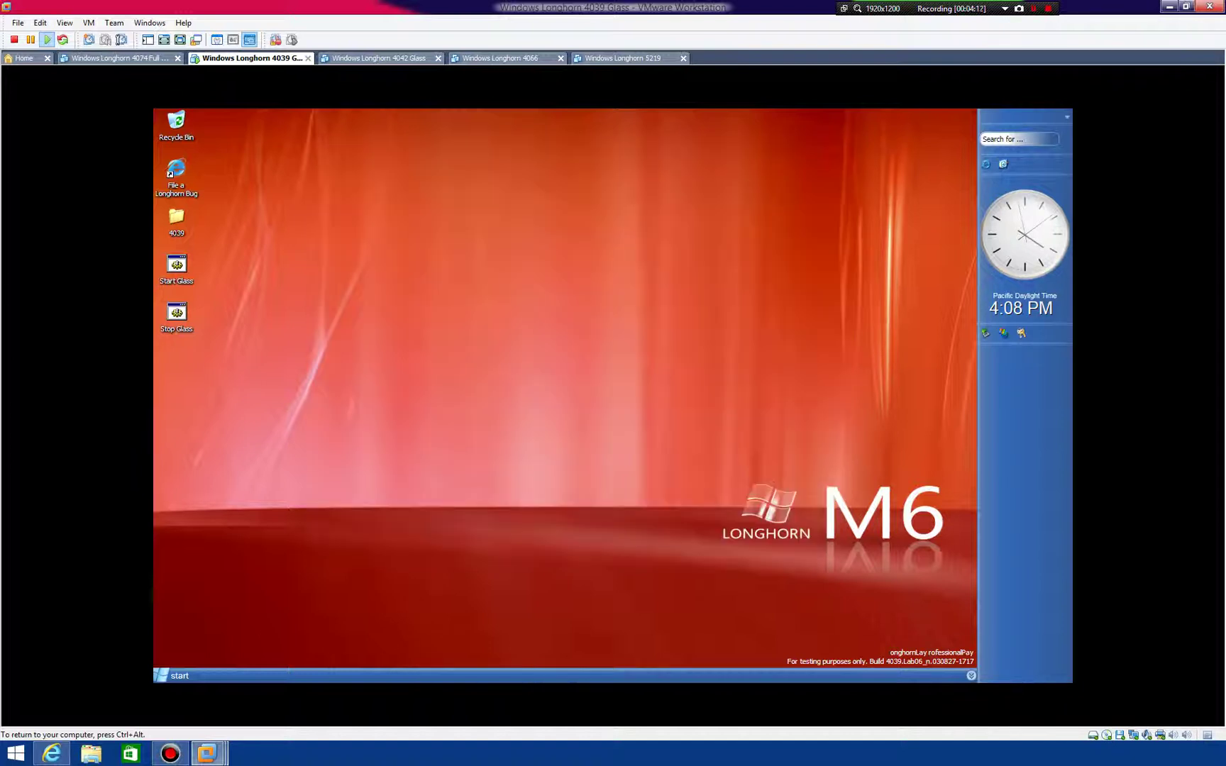